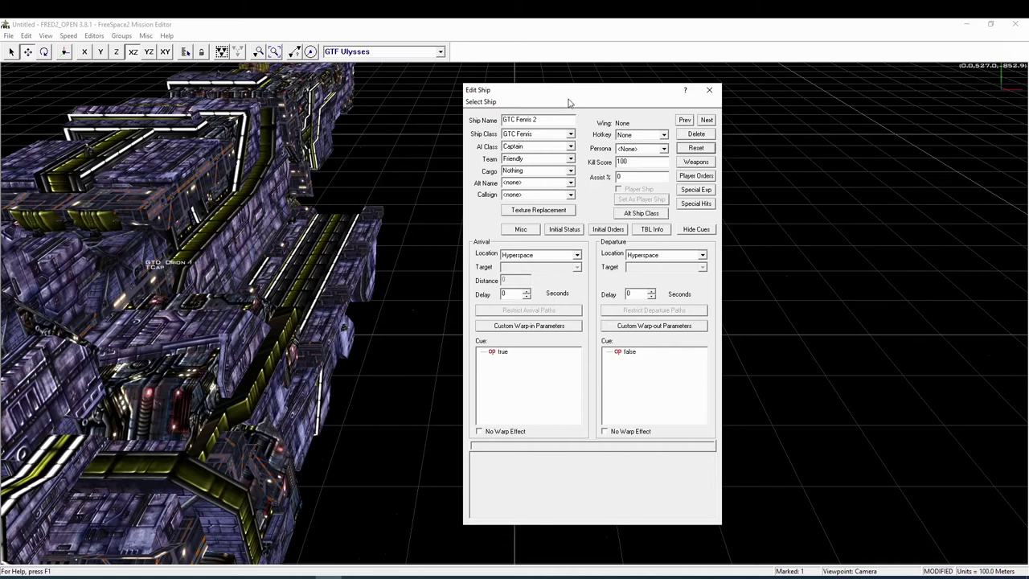
- Replace the GTC Fenris ship's name with 'Stargazer' in the Ship Name field
left_click(567, 120)
left_click_drag(546, 119, 476, 119)
type("Stargazer")
left_click(571, 147)
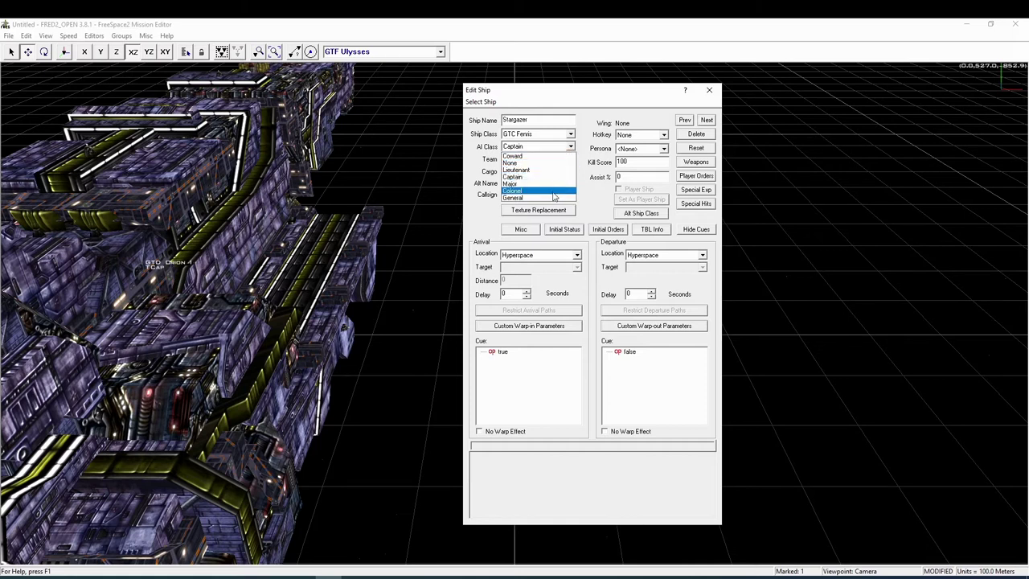
left_click(571, 147)
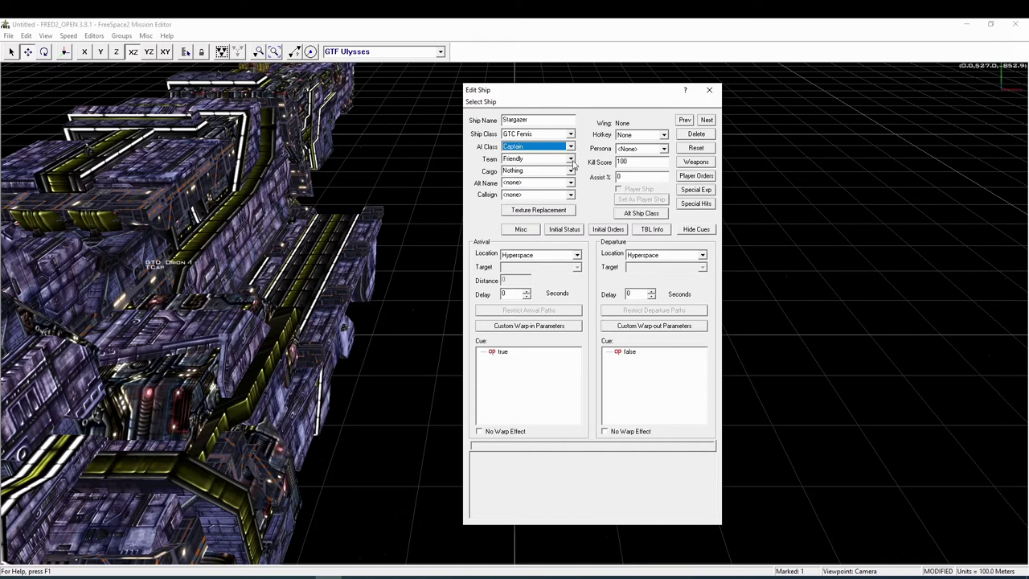
left_click(570, 159)
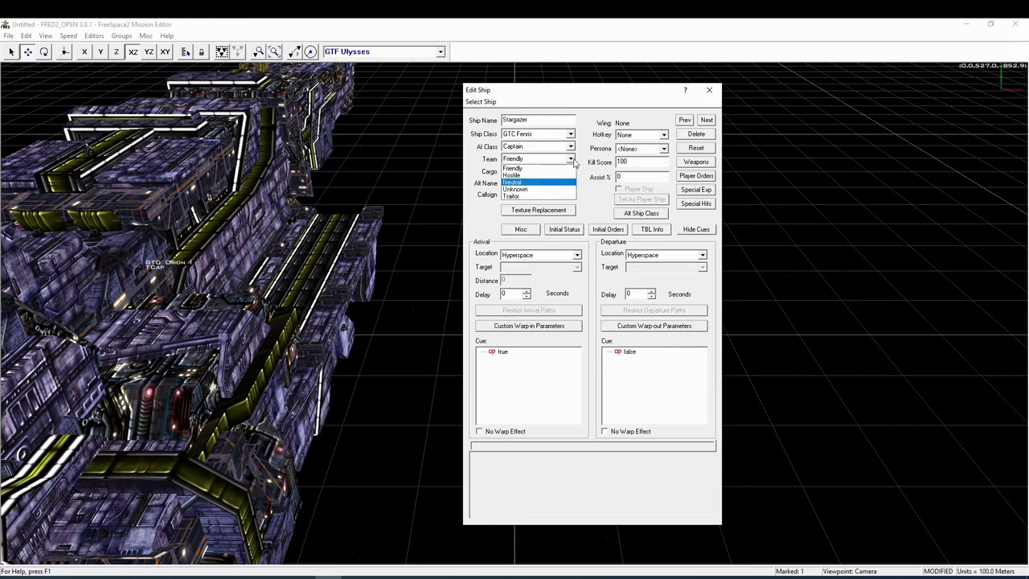
- Keep team Friendly, set cargo to 'Stuff', alt name 'Some Cruiser', and enter a callsign
left_click(572, 160)
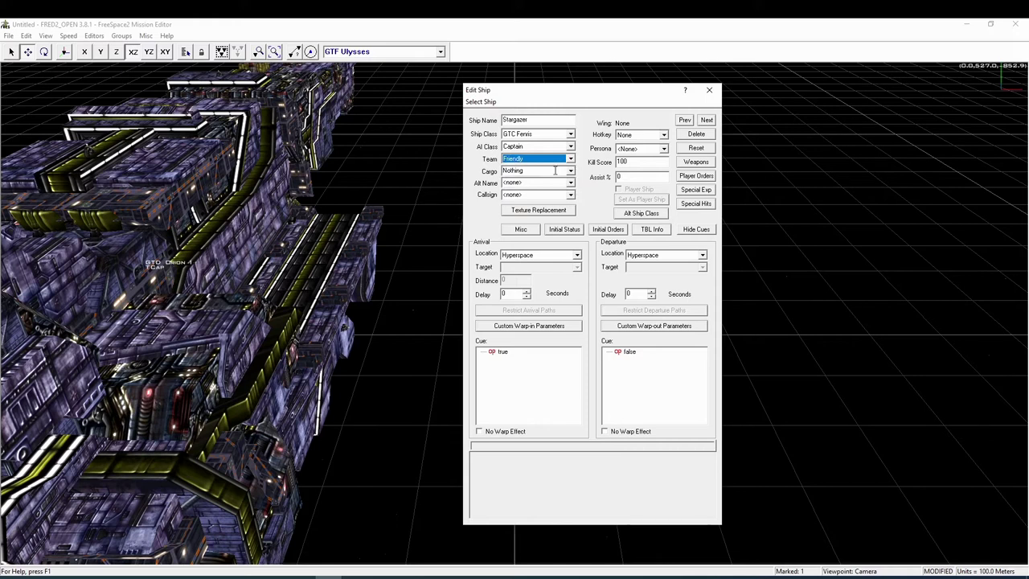
left_click(555, 170)
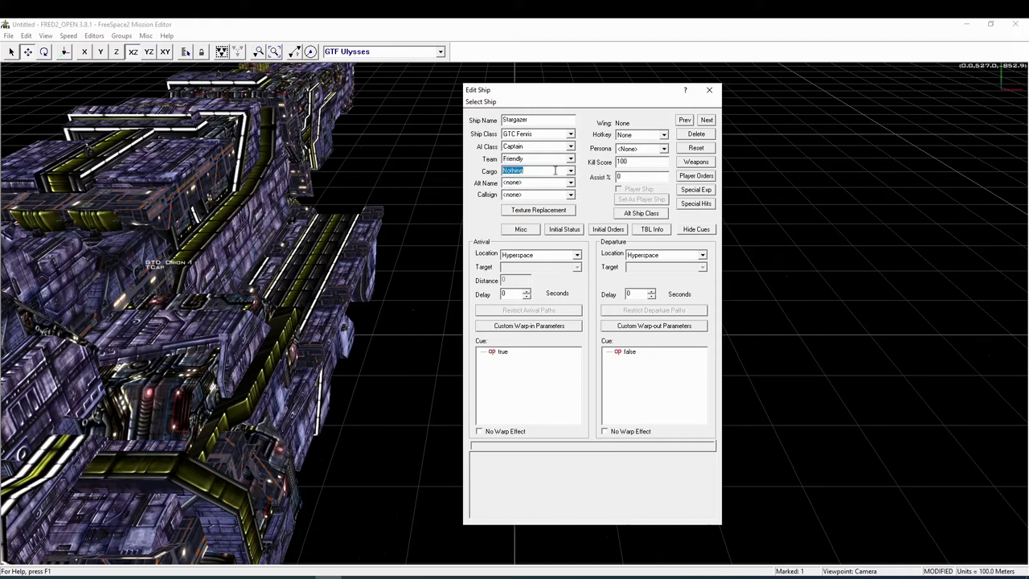
type("Stuff")
key("Tab")
type("Some Cruise")
left_click(539, 196)
type("Jonny")
- Assign hotkey Set 7 (F11) to Stargazer, leaving the persona at <None>
left_click(629, 135)
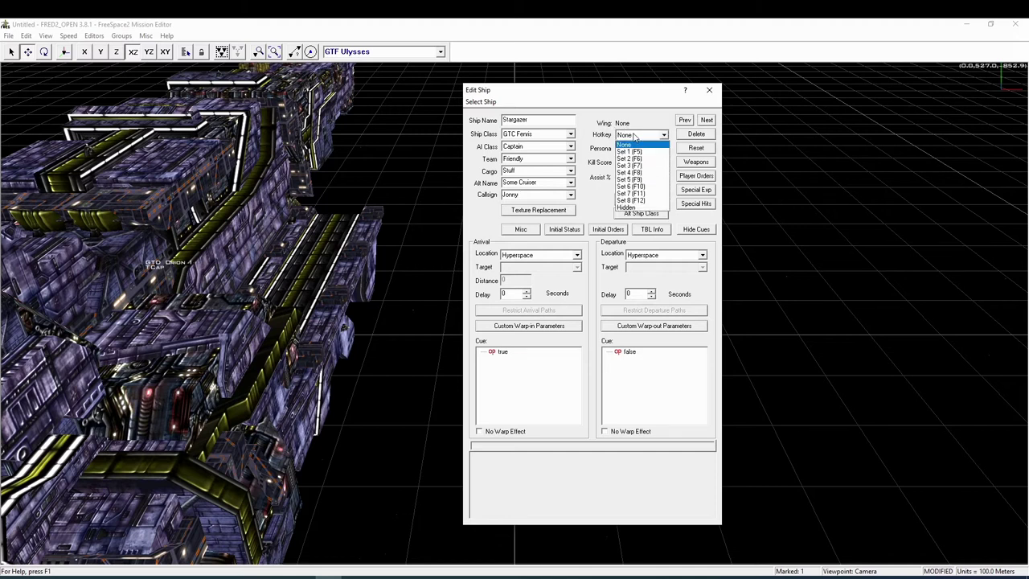
left_click(655, 194)
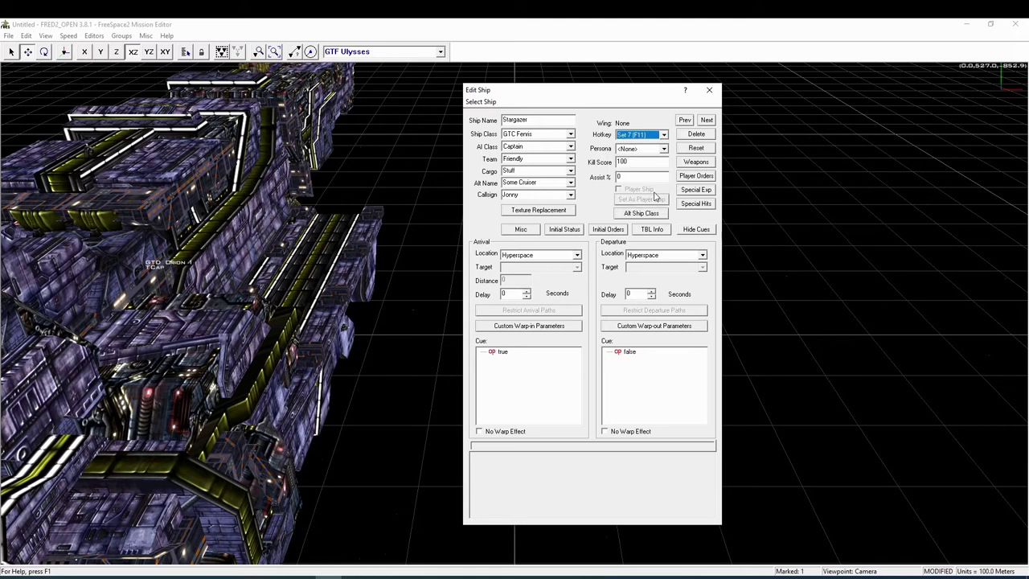
left_click(666, 150)
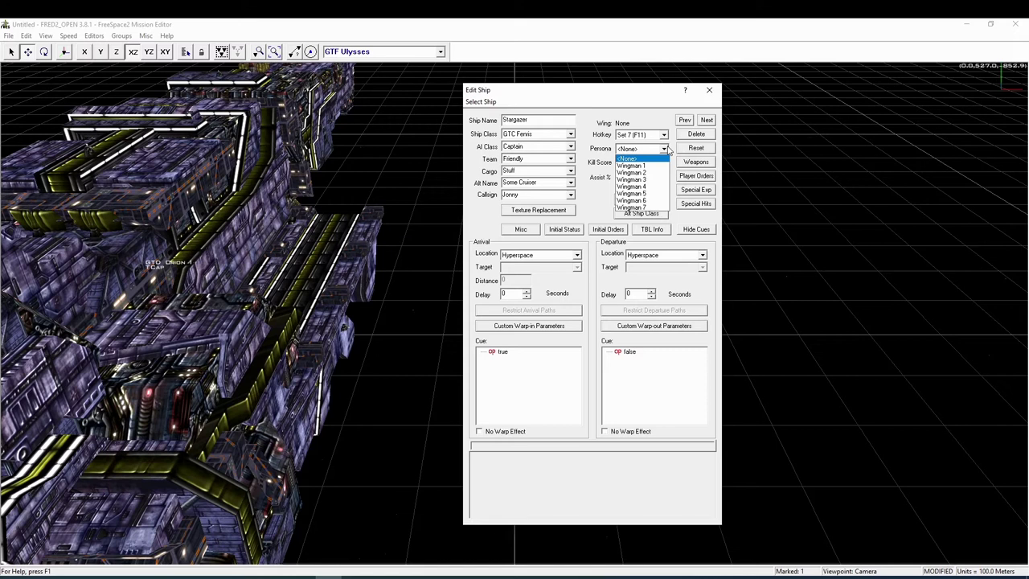
left_click(668, 150)
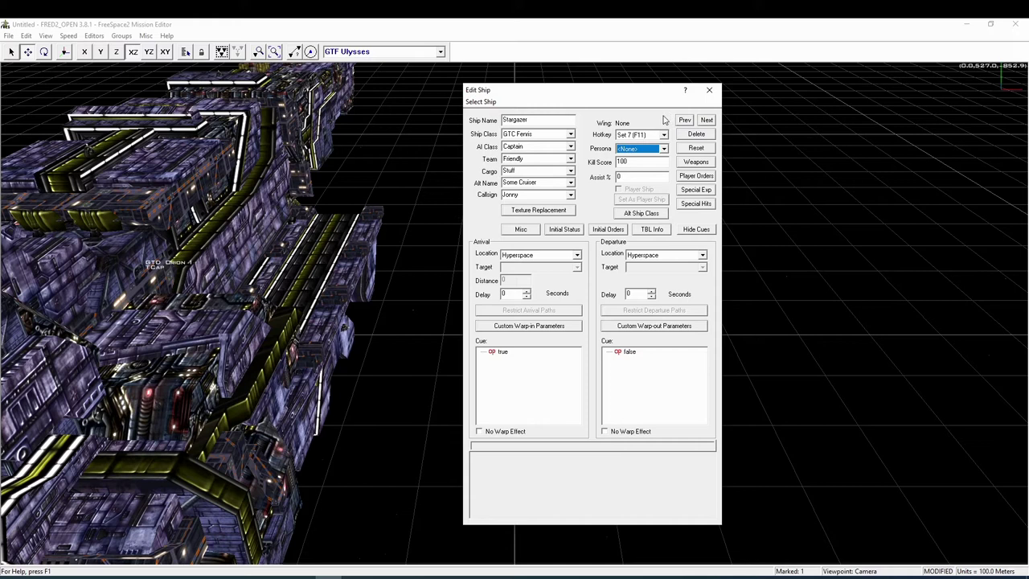
- Page forward to GTF Ulysses 3, back to Stargazer, then forward to GTD Orion 1
left_click(706, 120)
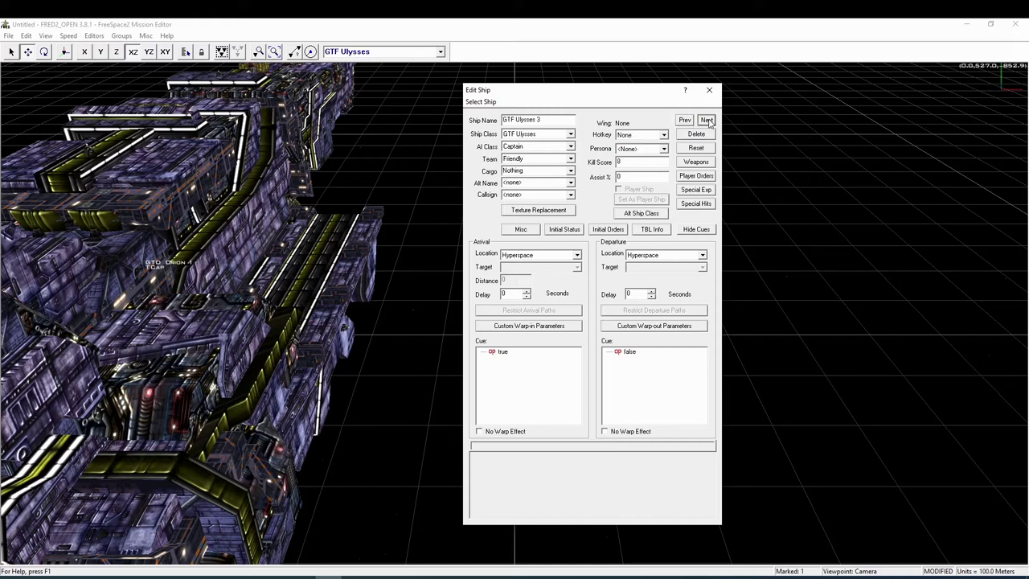
left_click(685, 120)
left_click(686, 120)
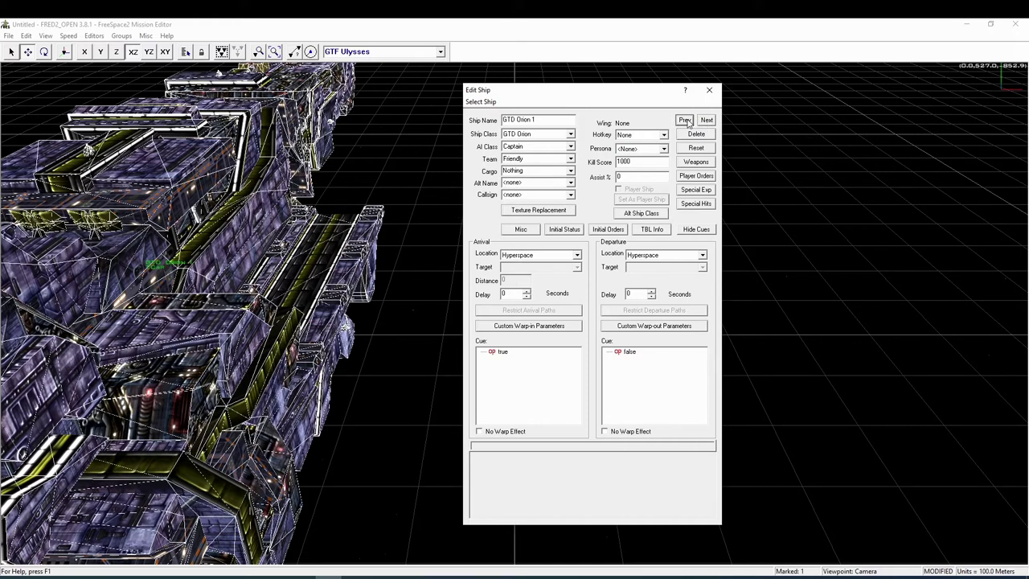
- Check GTD Orion 1's weapon loadout, then advance to GTF Ulysses 3
left_click(692, 161)
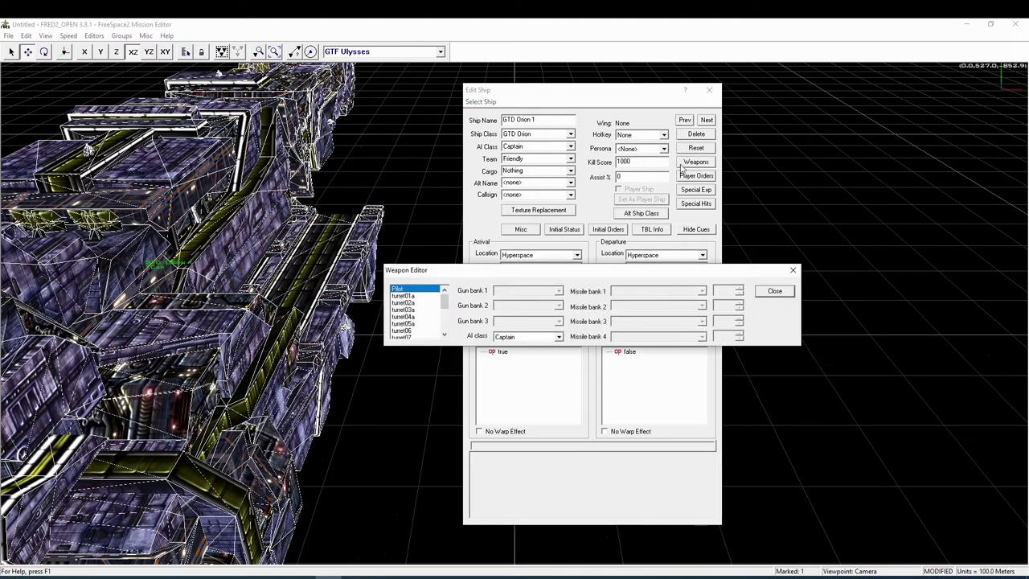
left_click(763, 291)
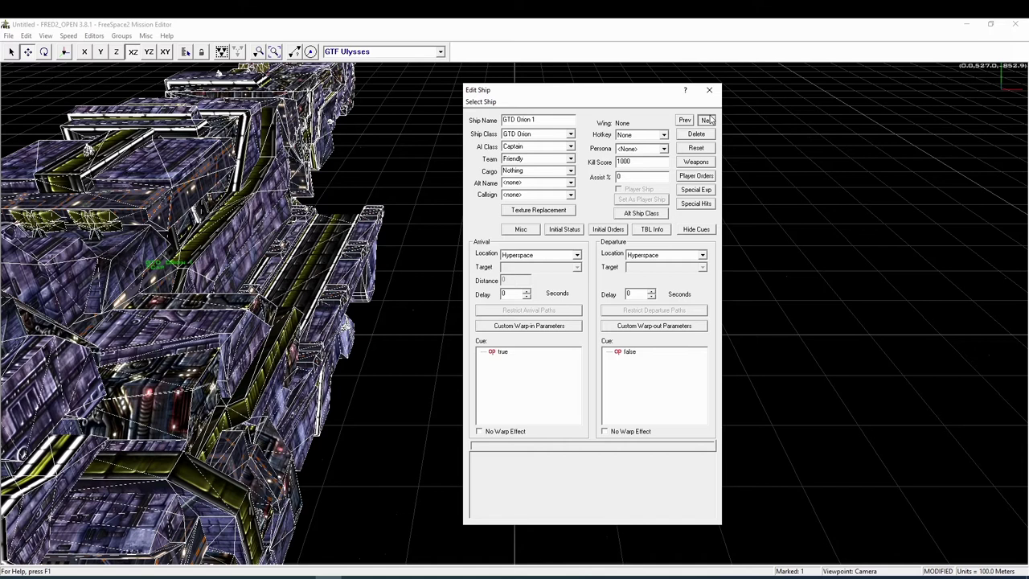
left_click(707, 119)
left_click(706, 120)
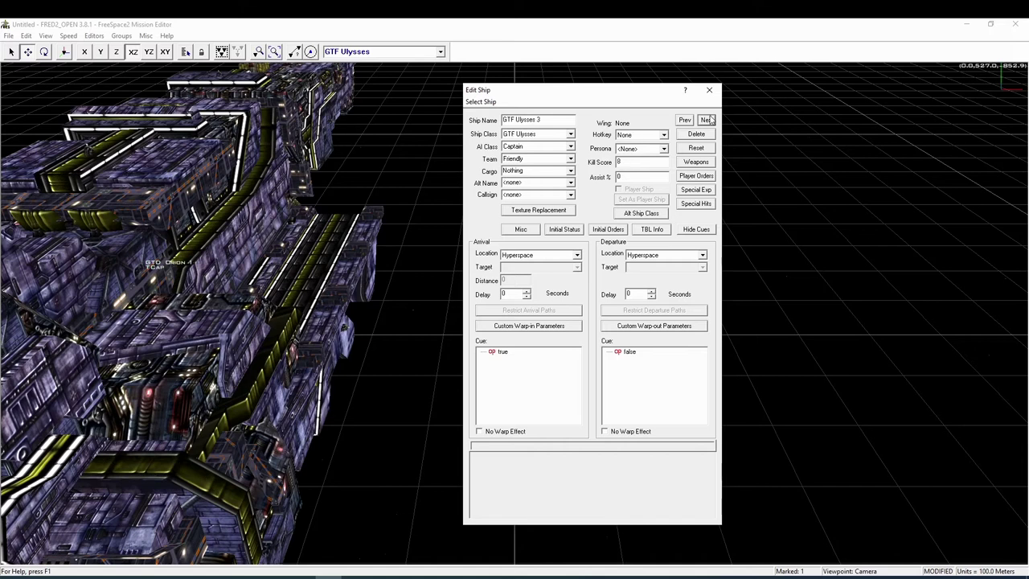
- Inspect GTF Ulysses 3's gun bank 1, gun bank 2 and missile bank 1 unchanged, then view its player orders
left_click(696, 161)
left_click(558, 291)
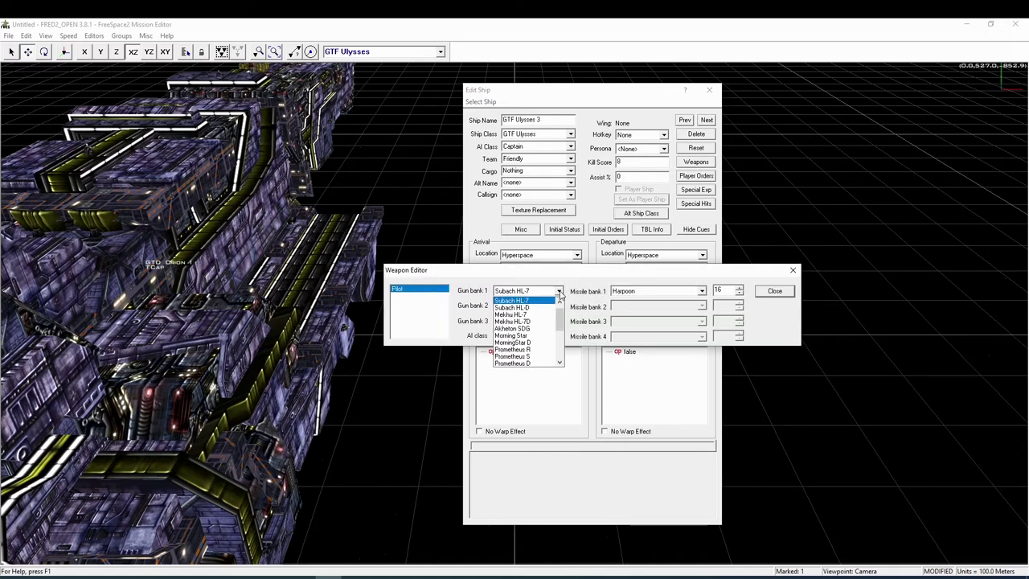
left_click(559, 291)
left_click(559, 306)
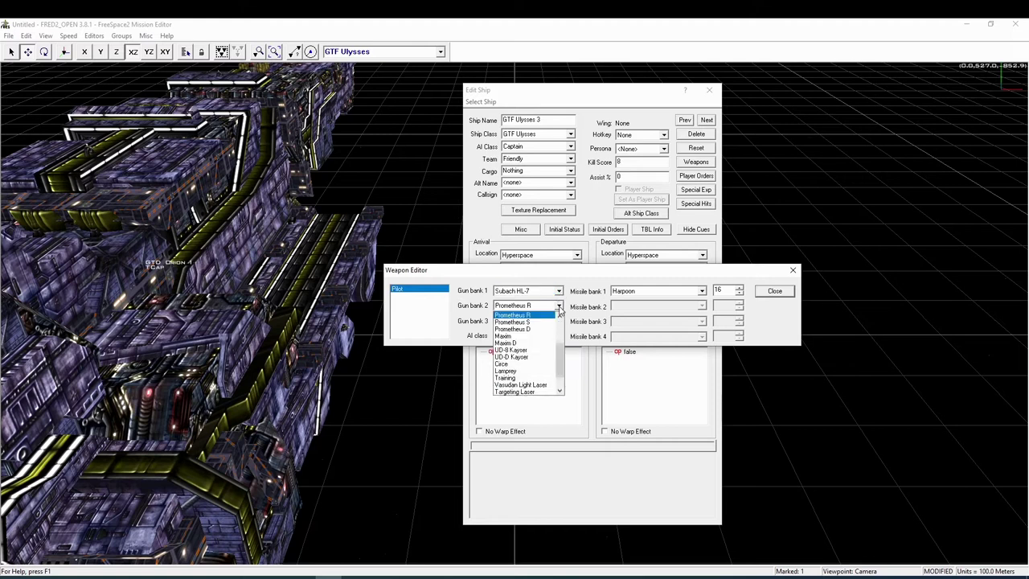
left_click(559, 307)
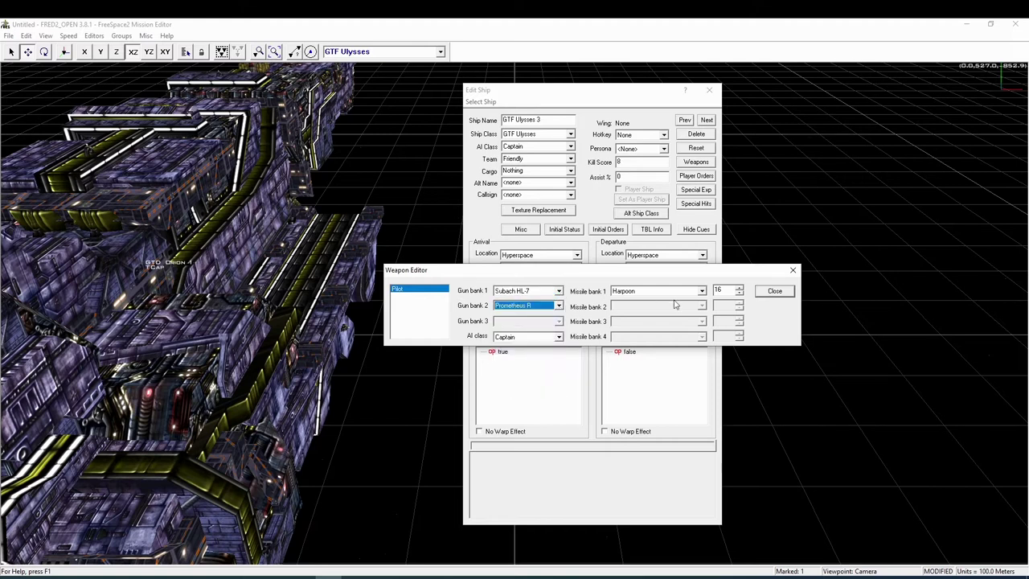
left_click(701, 292)
left_click(701, 292)
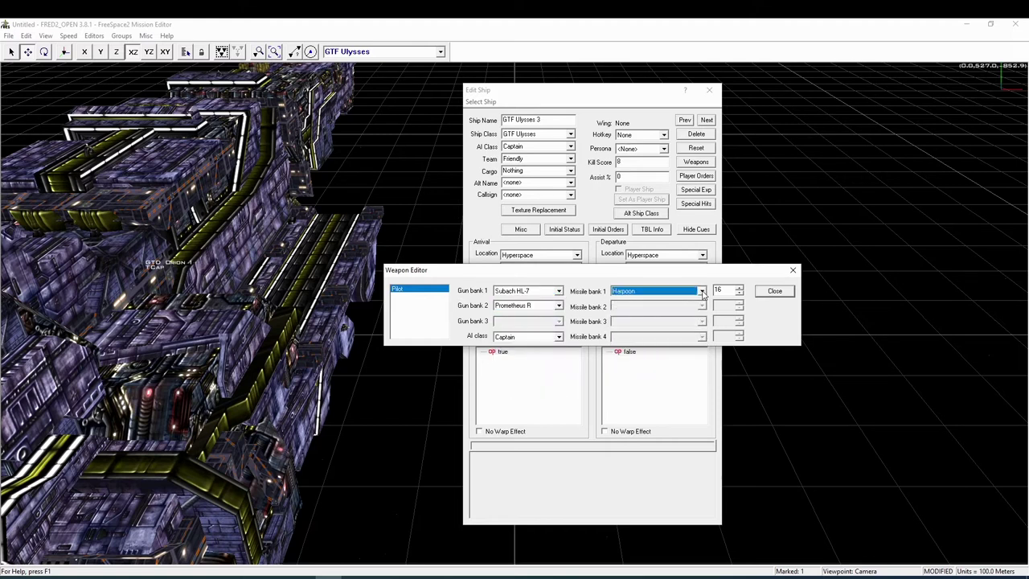
left_click(774, 291)
left_click(696, 175)
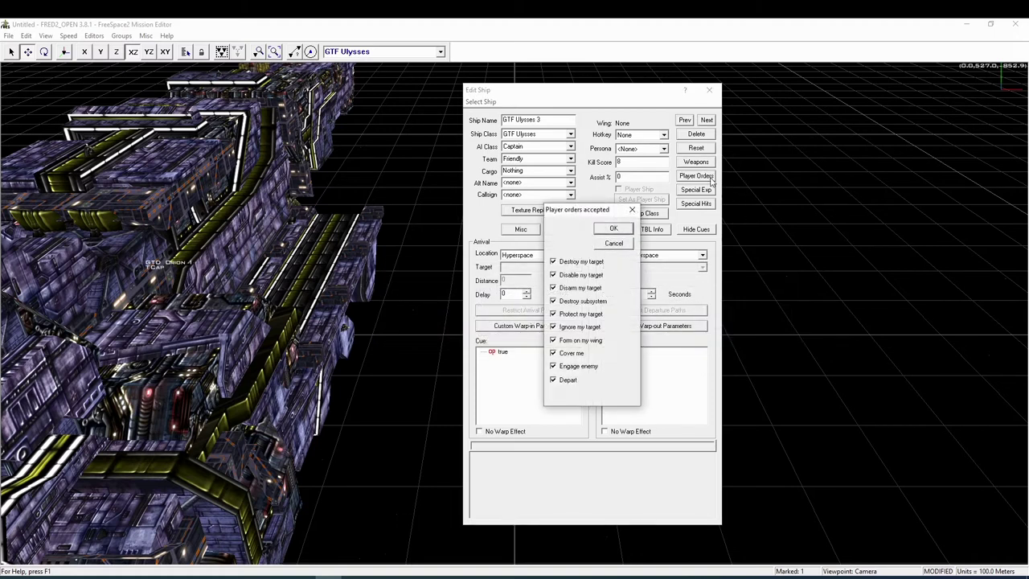
- Return to Stargazer and review its accepted player orders without changes
left_click(613, 243)
left_click(685, 119)
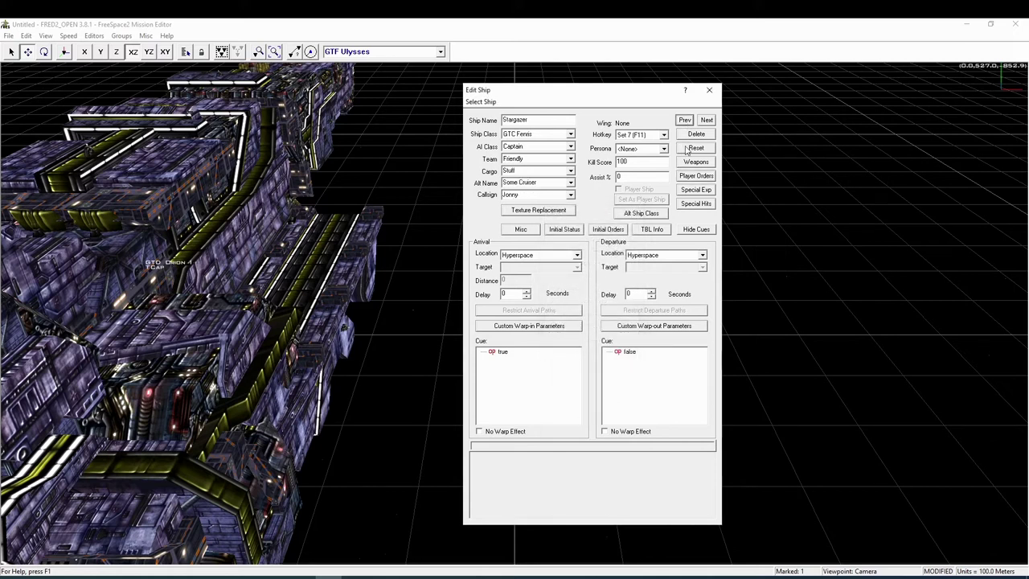
left_click(693, 176)
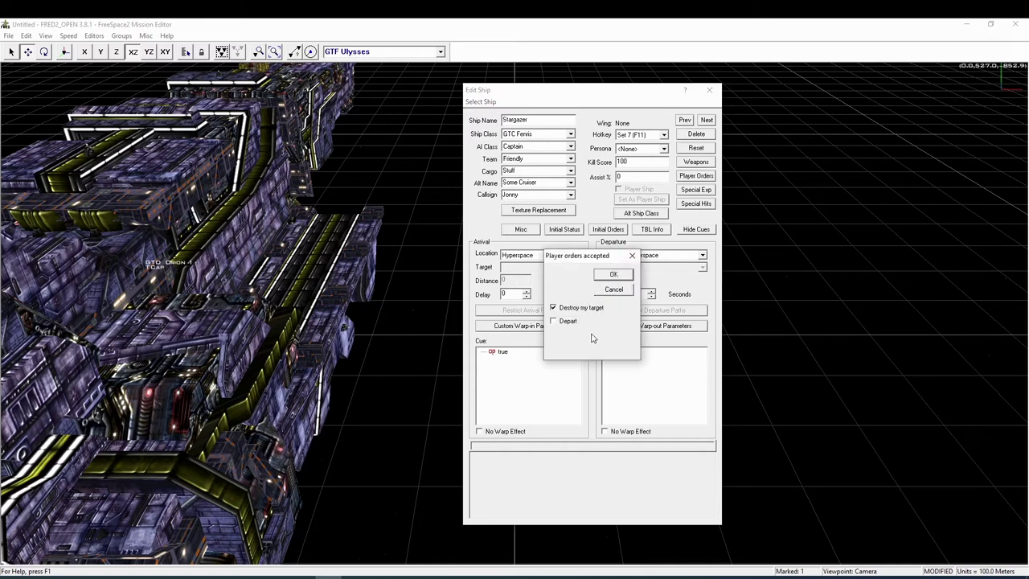
left_click(613, 289)
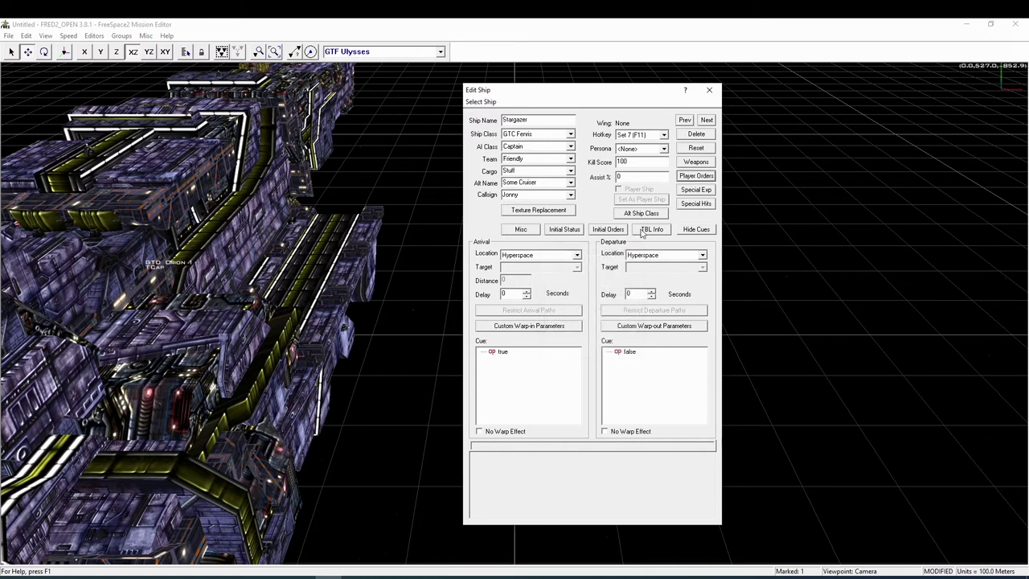
- Leave Stargazer's special explosion and special hitpoints disabled, then open Texture Replacement
left_click(695, 191)
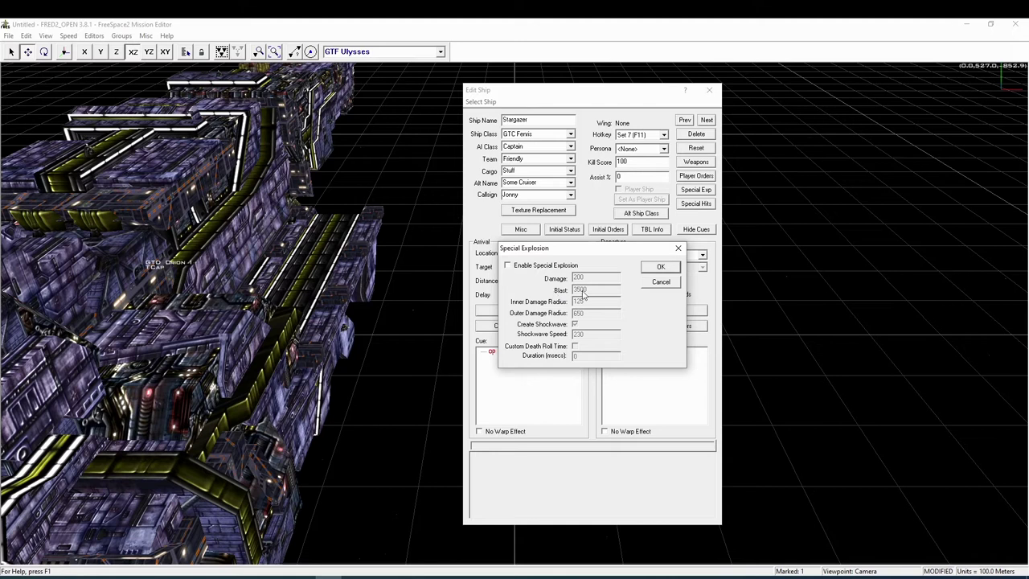
left_click(647, 283)
left_click(694, 204)
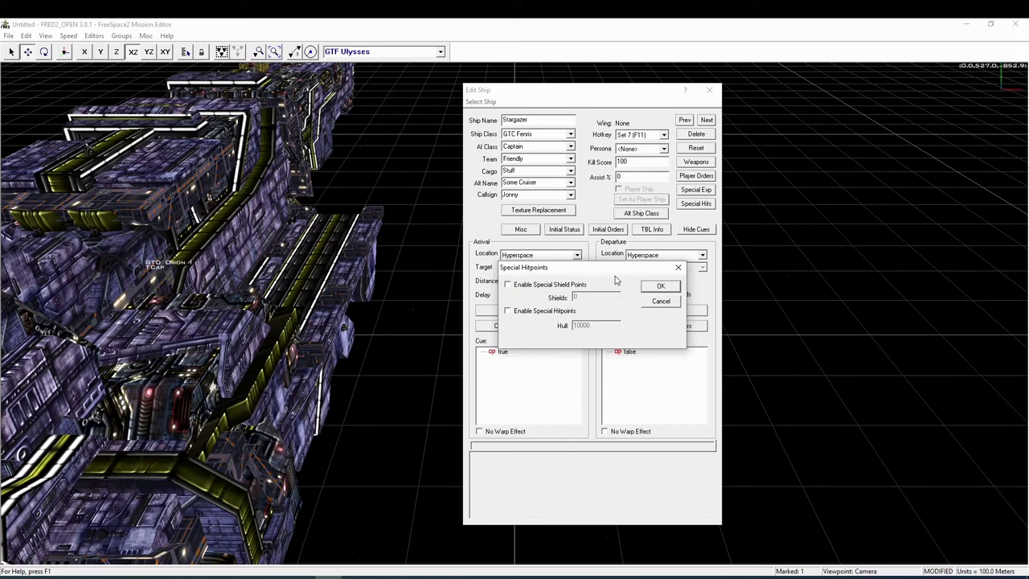
left_click(651, 302)
left_click(554, 210)
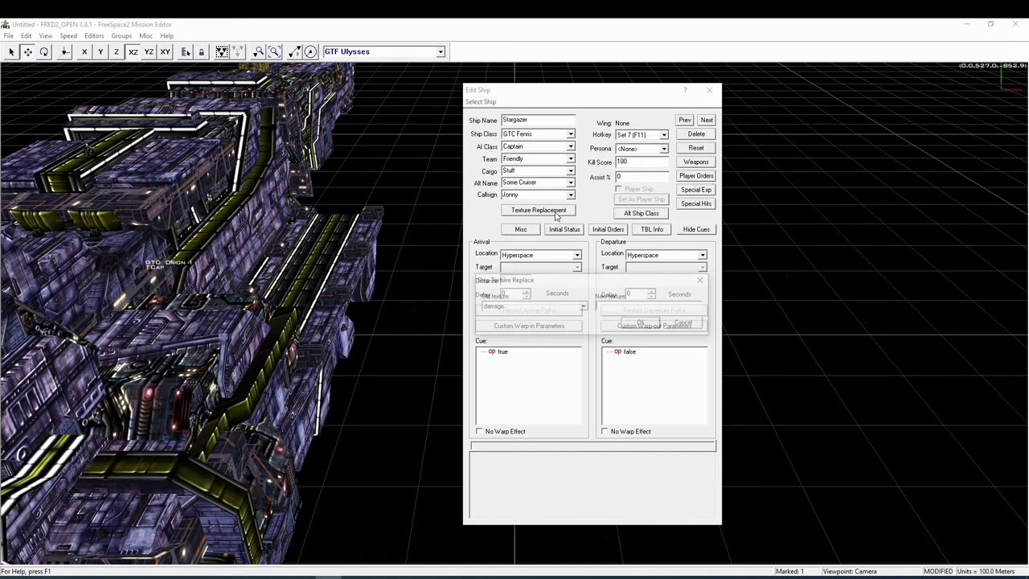
- Pick nameplate among old textures, then cancel texture replacement and the alternate ship class editor unchanged
left_click(584, 307)
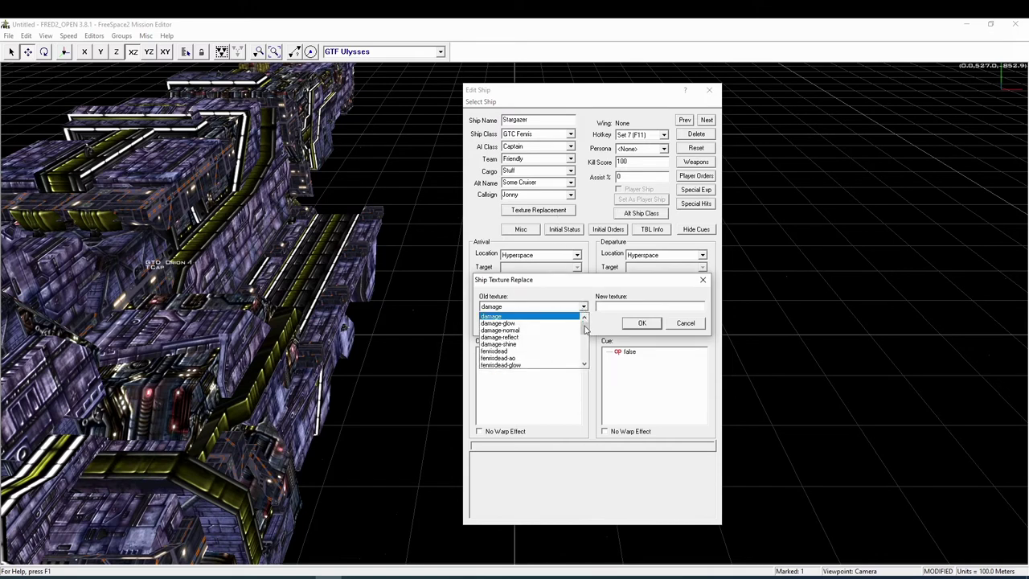
left_click(583, 365)
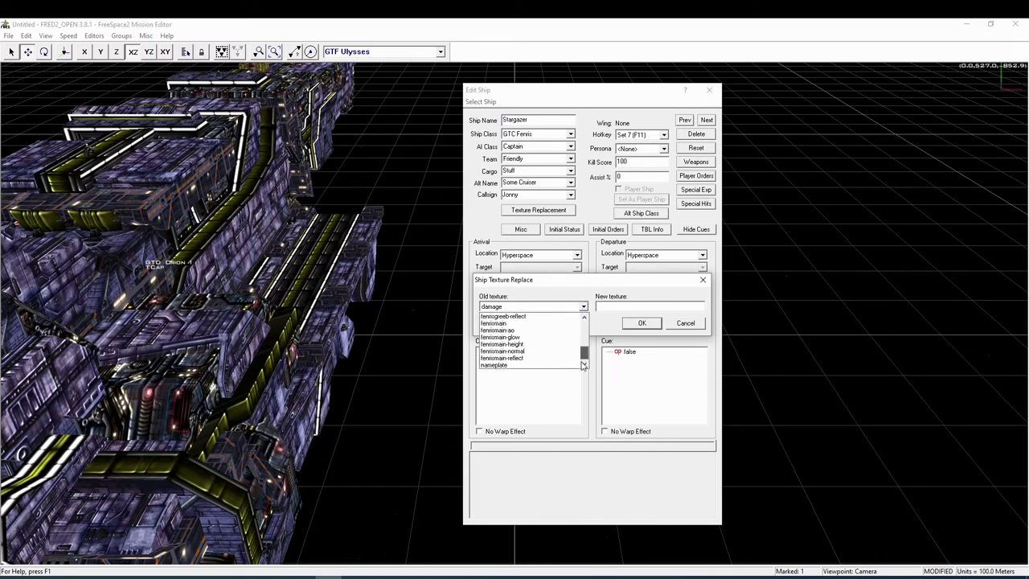
left_click(494, 366)
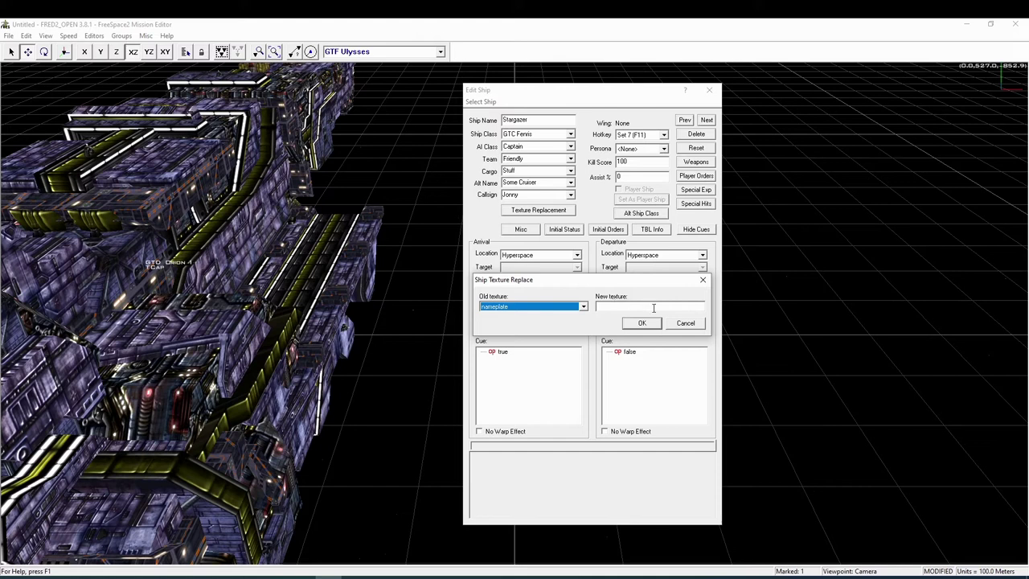
left_click(684, 322)
left_click(657, 215)
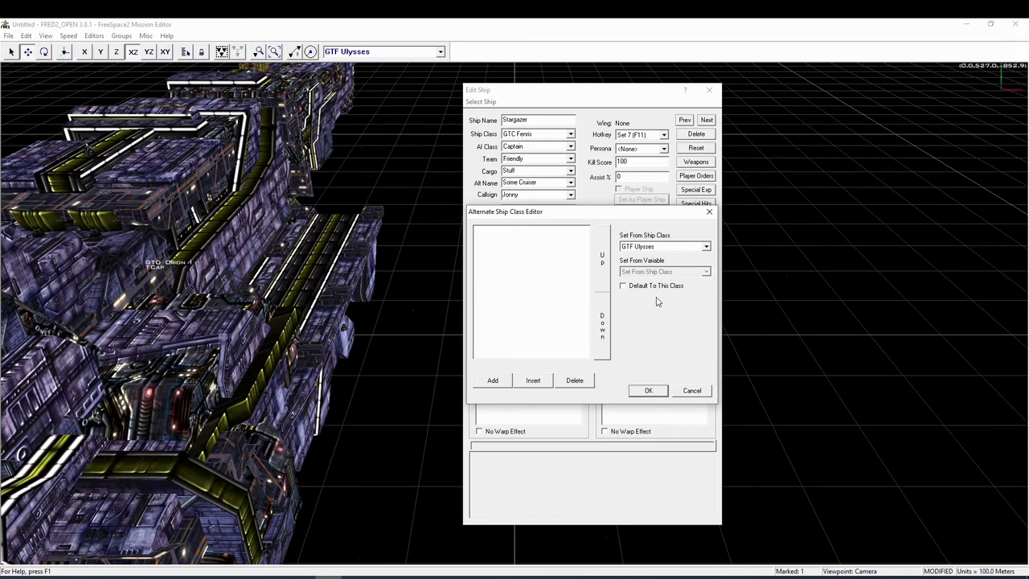
left_click(693, 391)
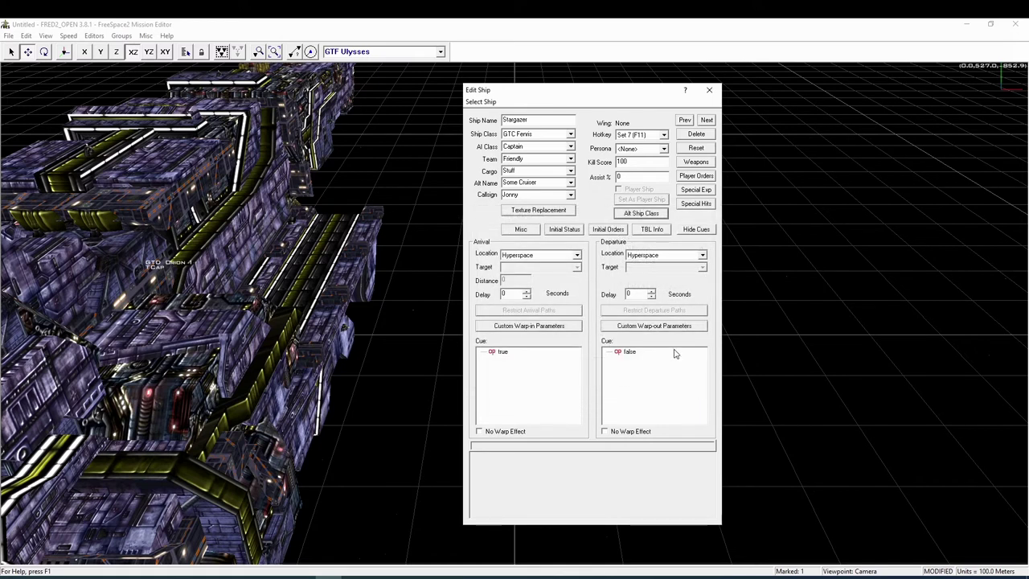
- Open Stargazer's Additional Ship Properties via the Misc button
left_click(532, 231)
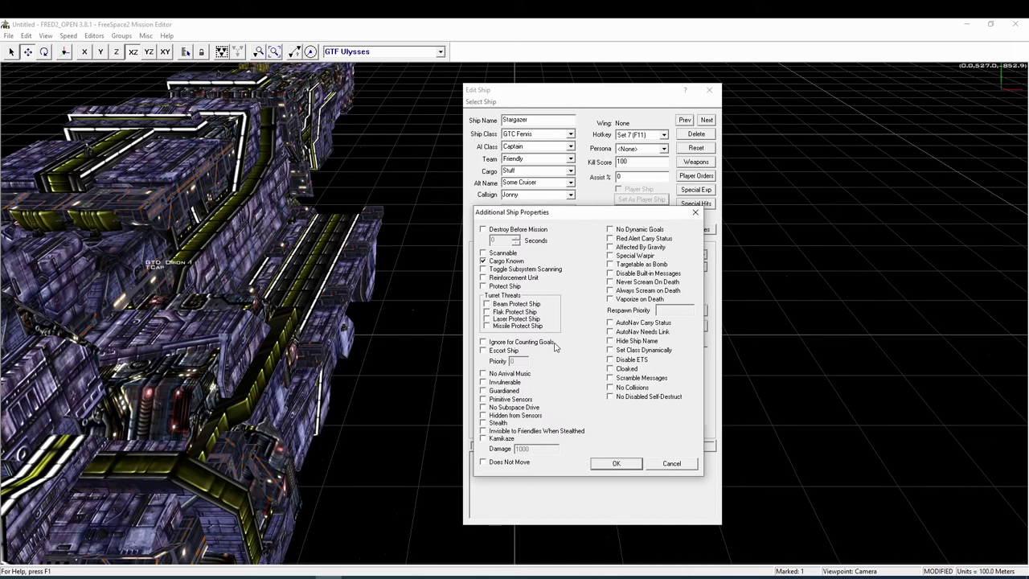
- Tick Escort Ship with priority 50 and tick Guardianed in Additional Ship Properties
left_click(515, 351)
double_click(511, 361)
type("50")
left_click(504, 391)
- Tick Kamikaze for Stargazer, leaving the damage at 1000
left_click(506, 440)
- Discard the additional flag changes and review Stargazer's Initial Status subsystem list (hull and shields at 100)
left_click(667, 465)
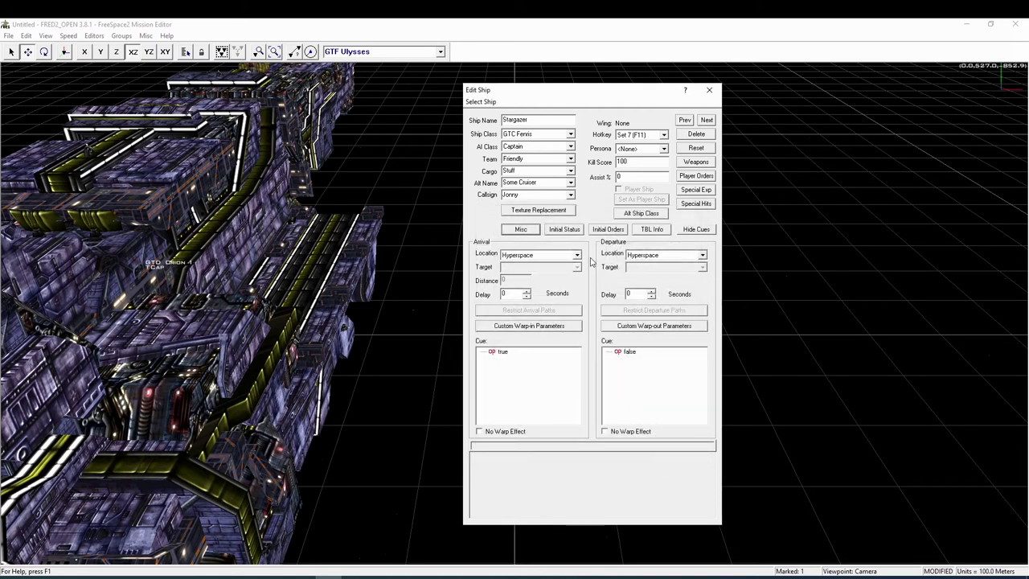
left_click(565, 229)
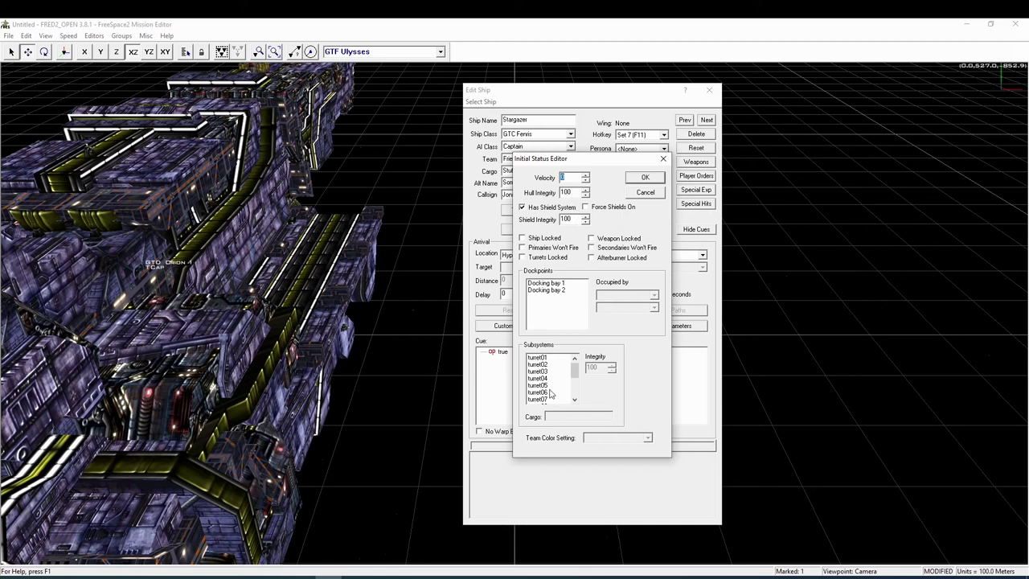
left_click_drag(573, 371, 575, 394)
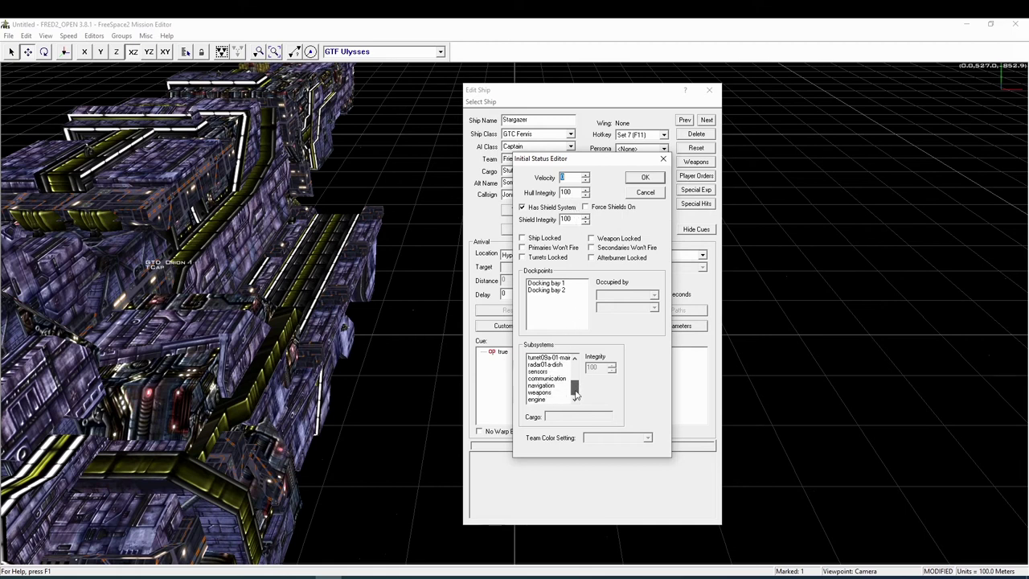
- Close Initial Status unchanged, check Order 1's available behaviors, and leave every initial order as None
left_click(645, 192)
left_click(600, 231)
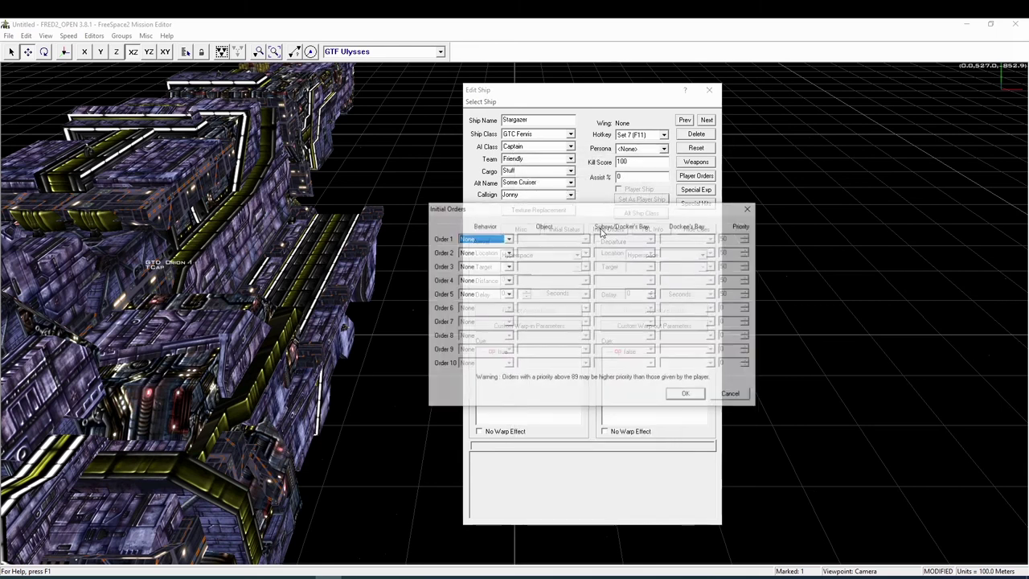
left_click(507, 239)
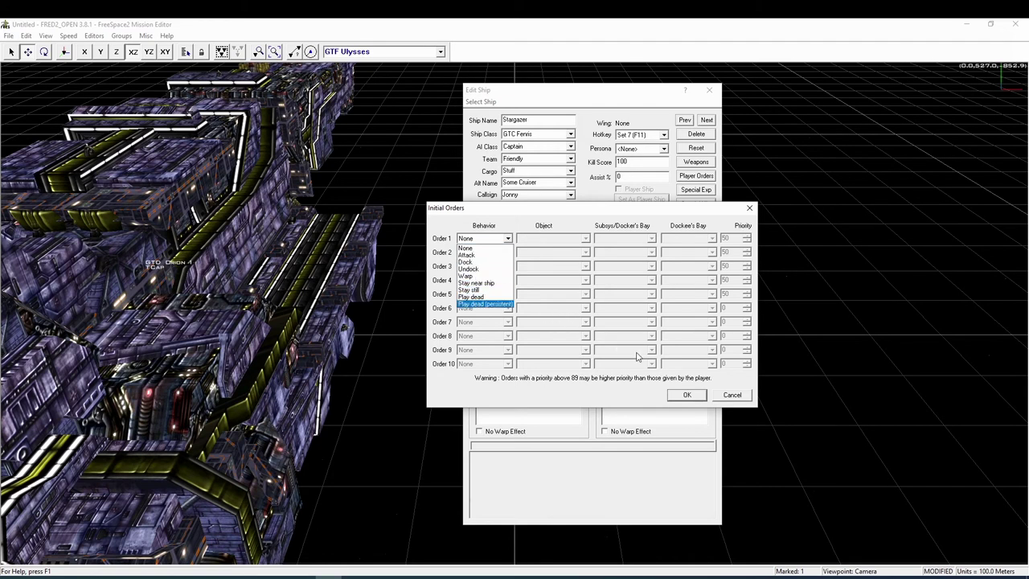
left_click(731, 395)
left_click(731, 395)
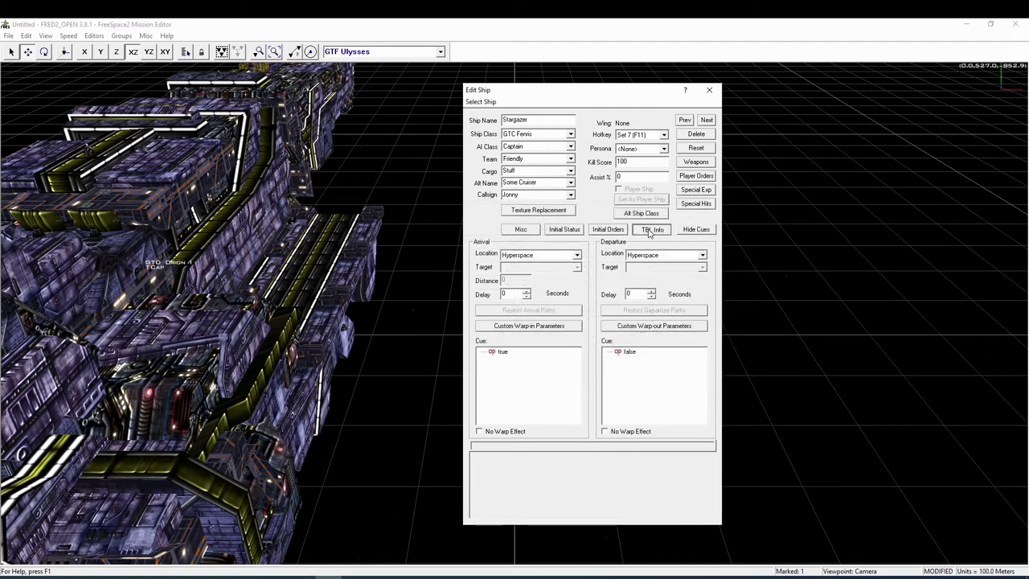
left_click(651, 229)
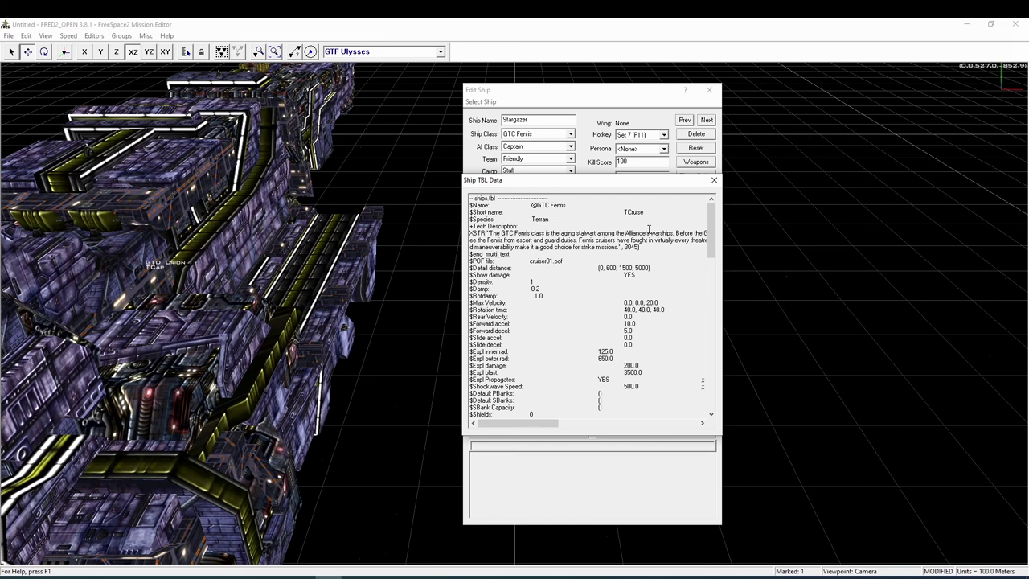
left_click(714, 180)
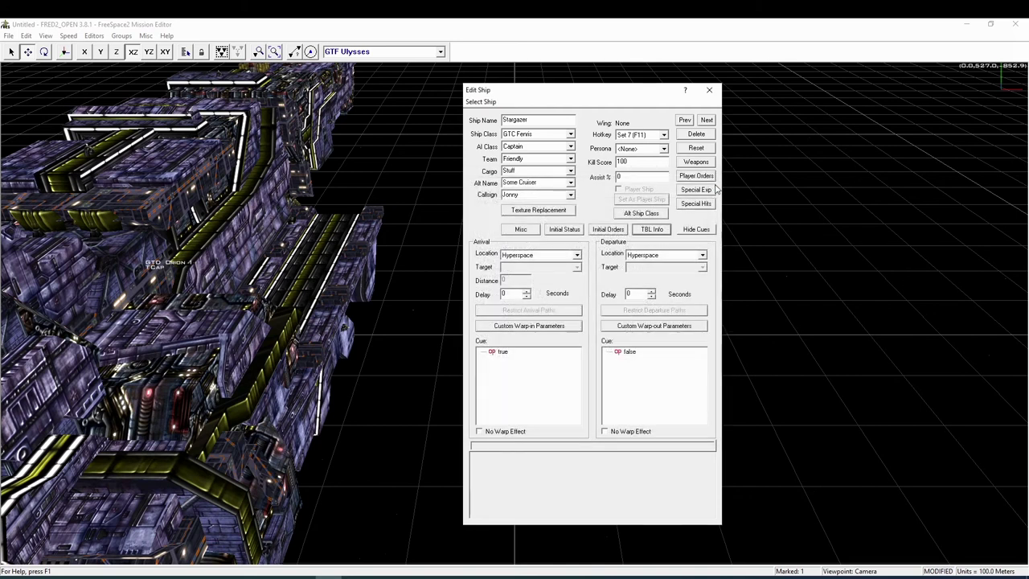
left_click(696, 229)
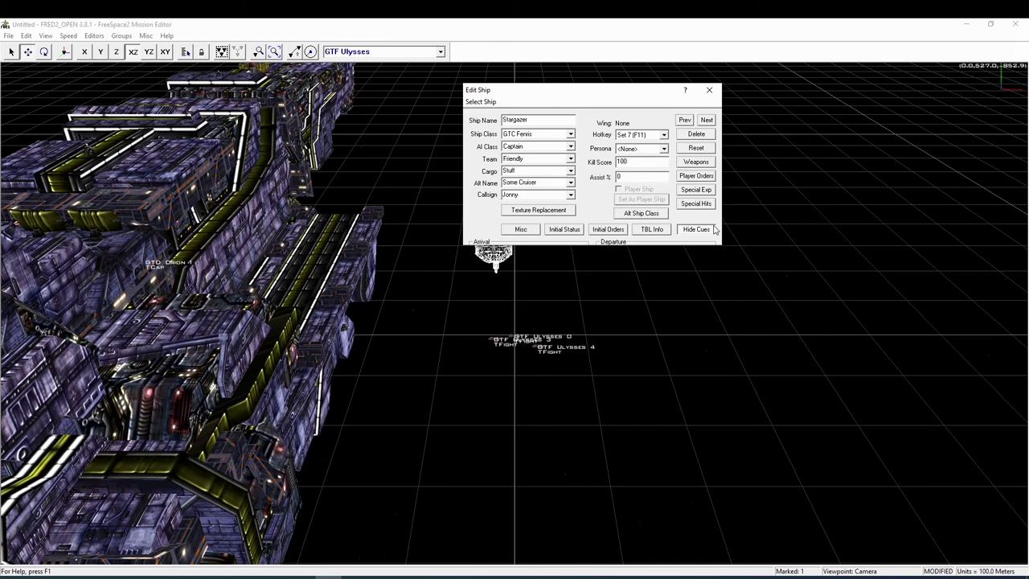
left_click(712, 229)
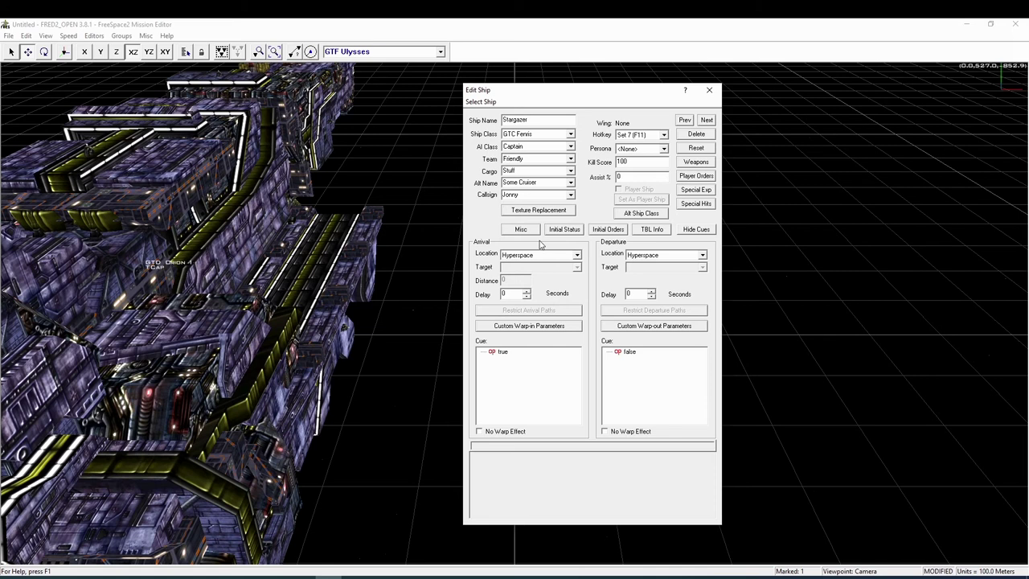
- Try a Docking Bay arrival location, revert Stargazer to Hyperspace, and select the arrival delay field
left_click(576, 255)
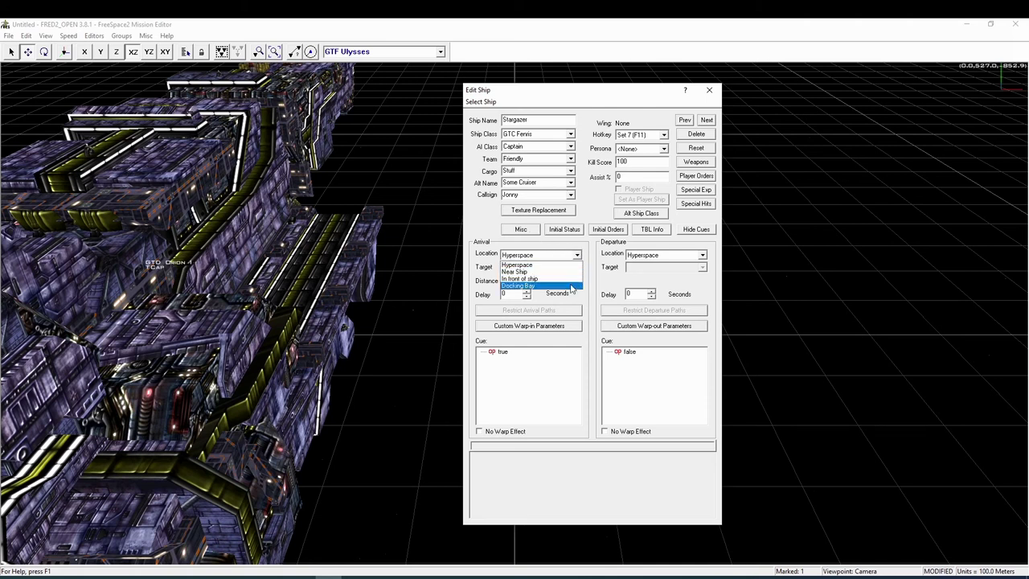
left_click(571, 286)
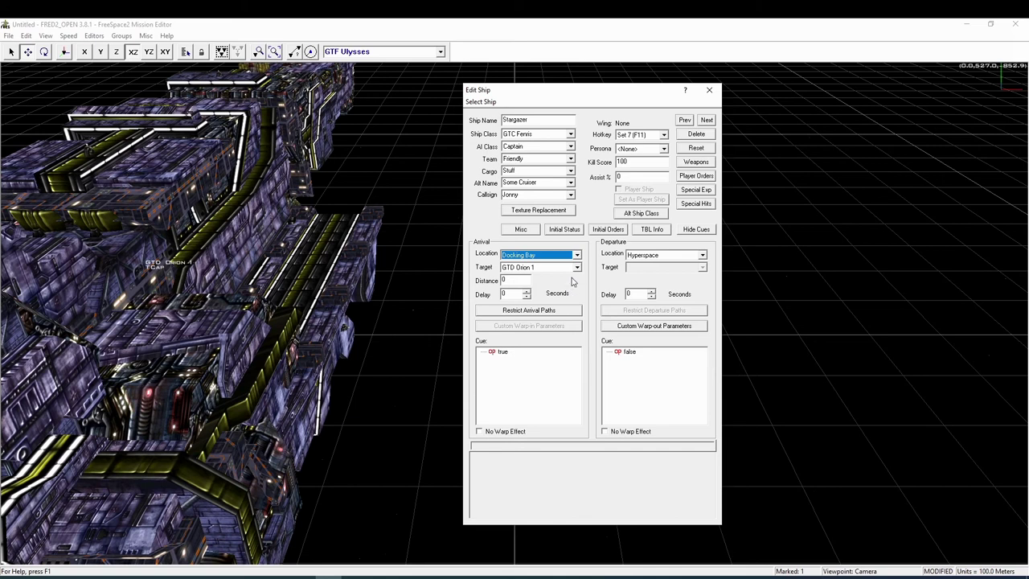
left_click(577, 255)
left_click(577, 255)
left_click(575, 256)
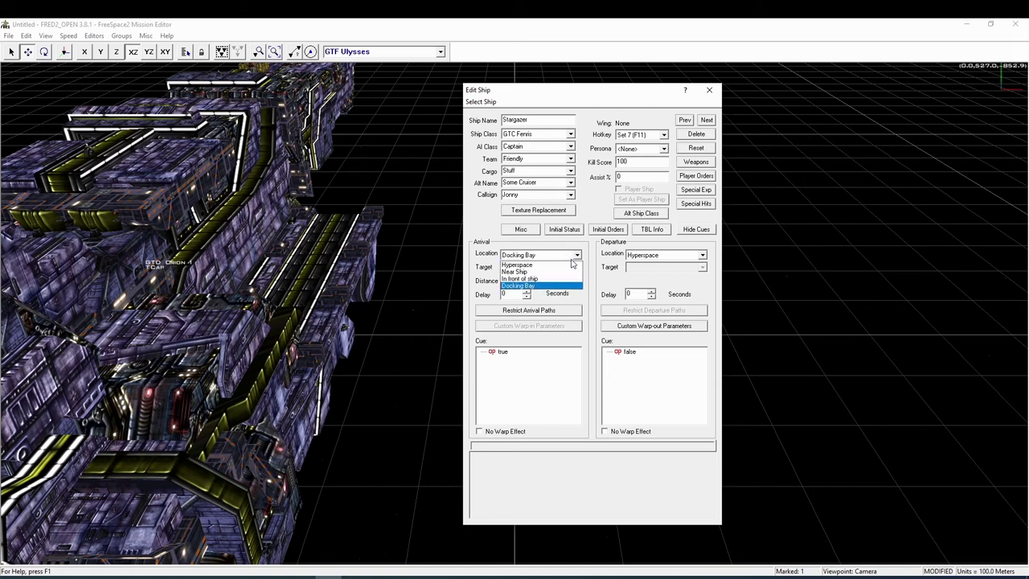
left_click(569, 264)
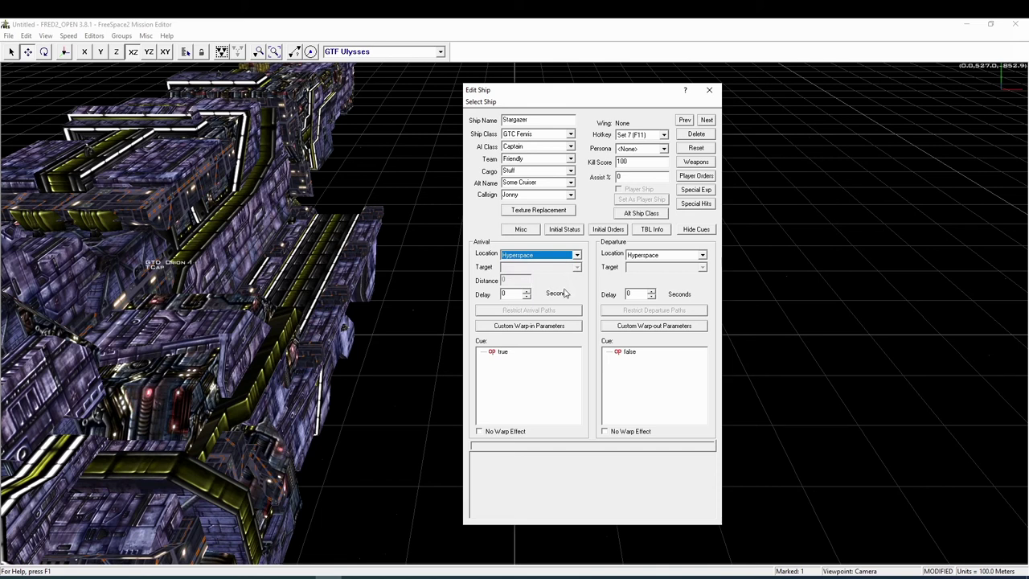
left_click(528, 295)
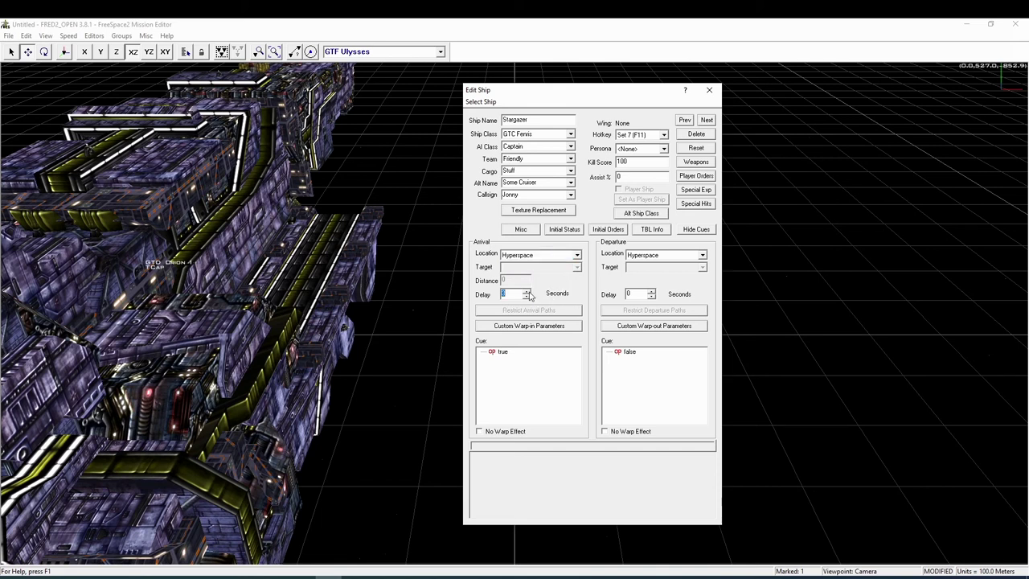
- Try the Knossos warp type in the custom warp-in parameters, then cancel without saving
left_click(545, 327)
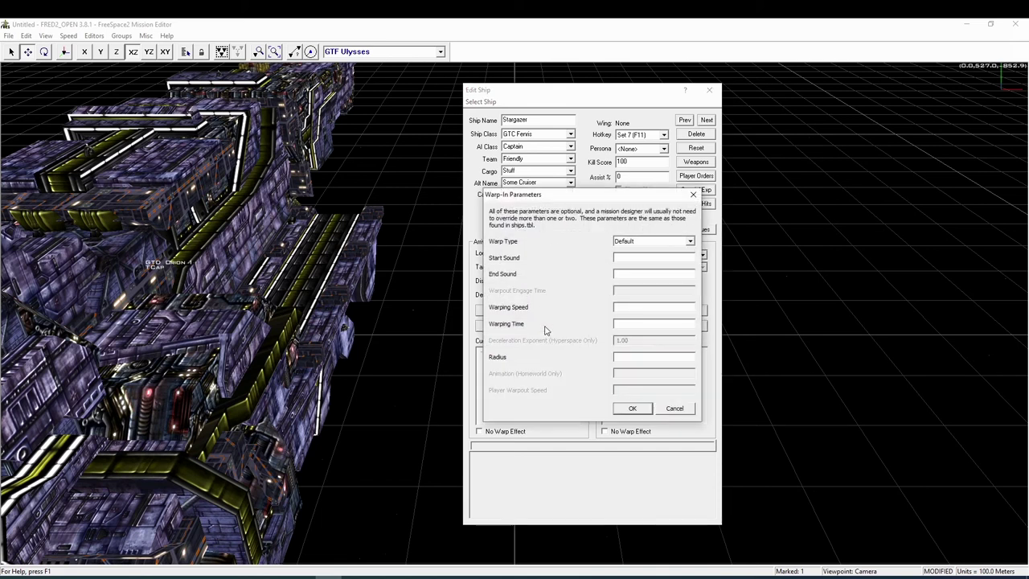
left_click(689, 241)
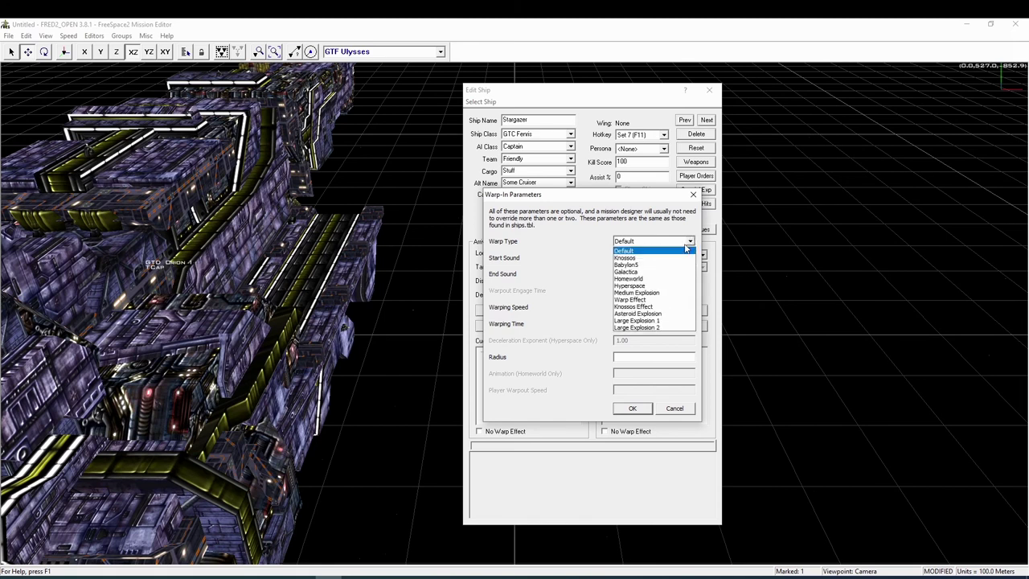
left_click(669, 259)
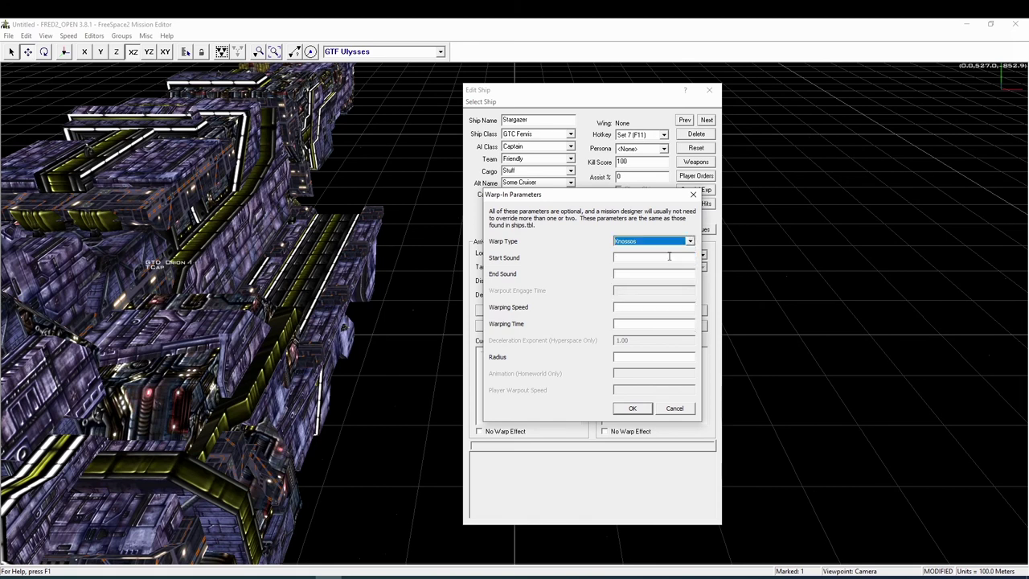
left_click(674, 408)
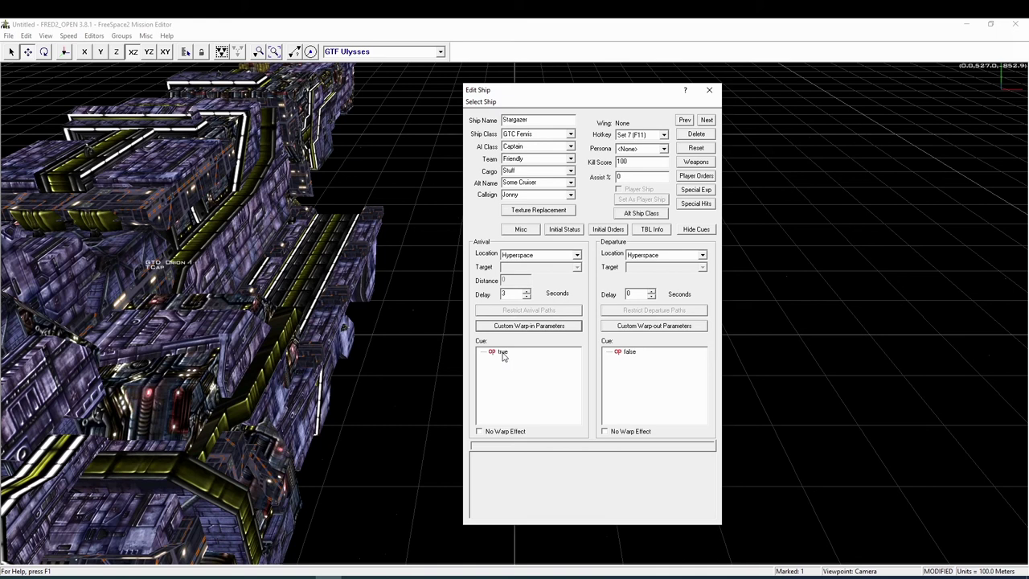
right_click(503, 355)
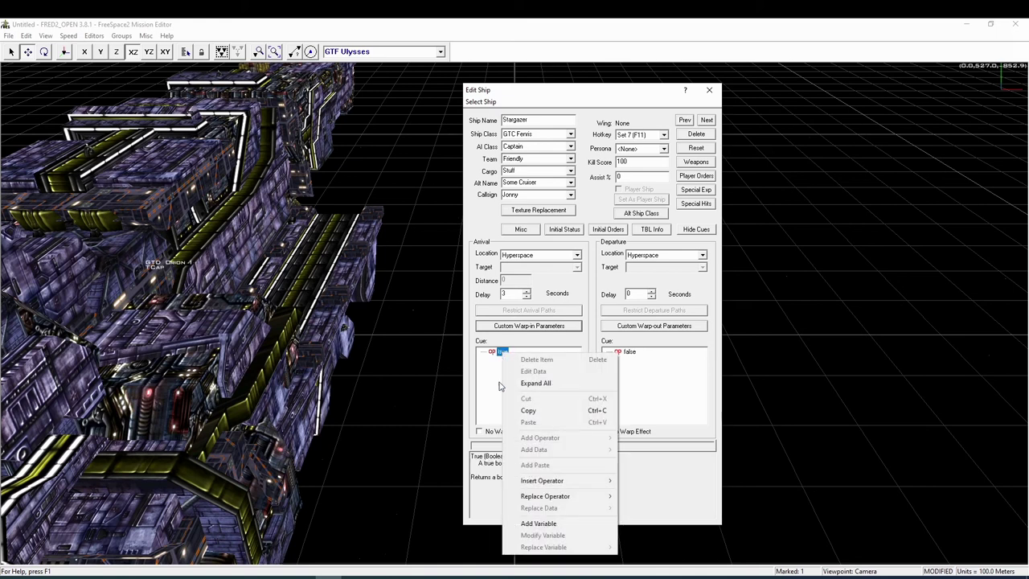
mouse_move(546, 499)
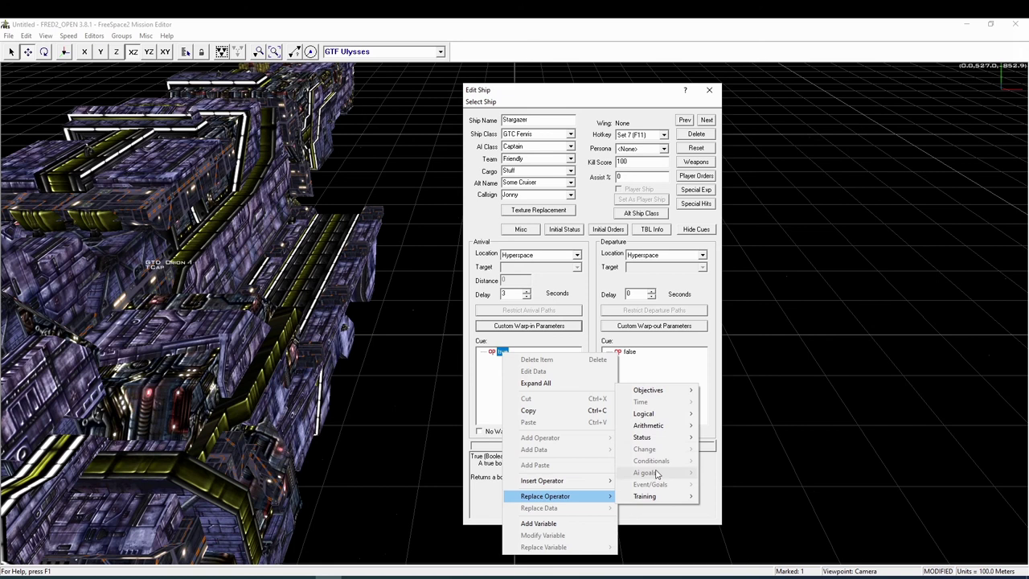
mouse_move(663, 444)
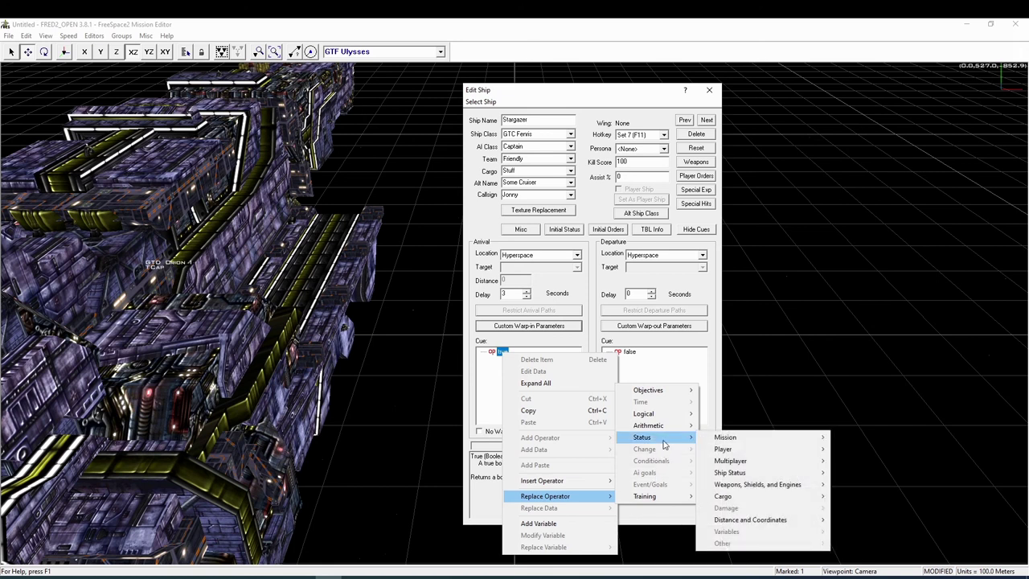
mouse_move(732, 474)
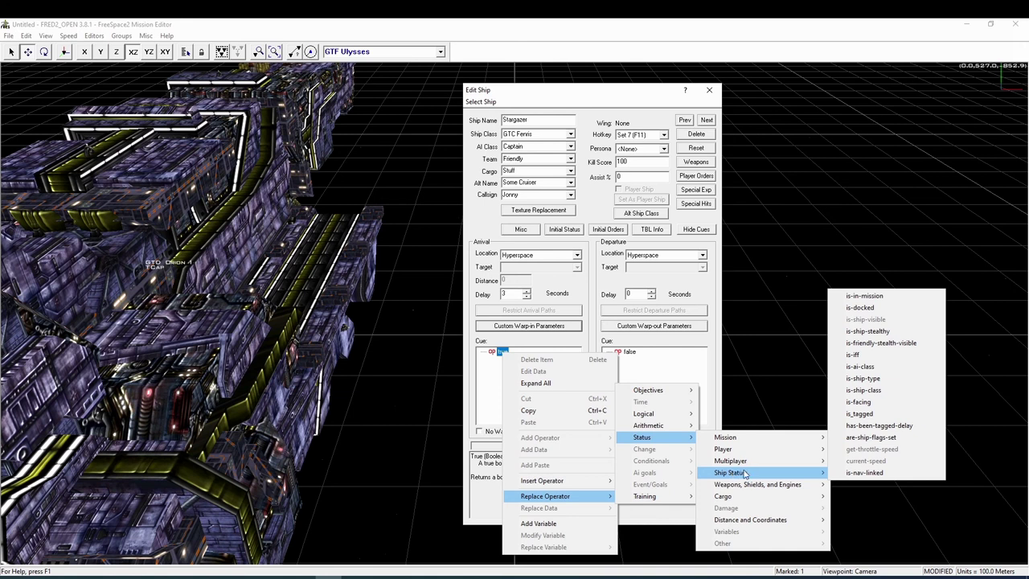
mouse_move(755, 454)
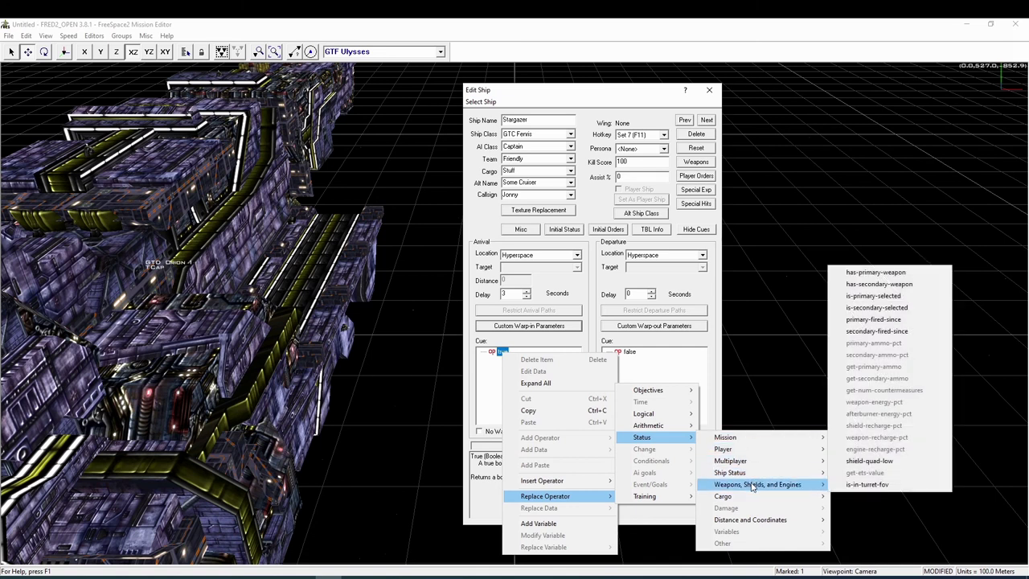
mouse_move(682, 504)
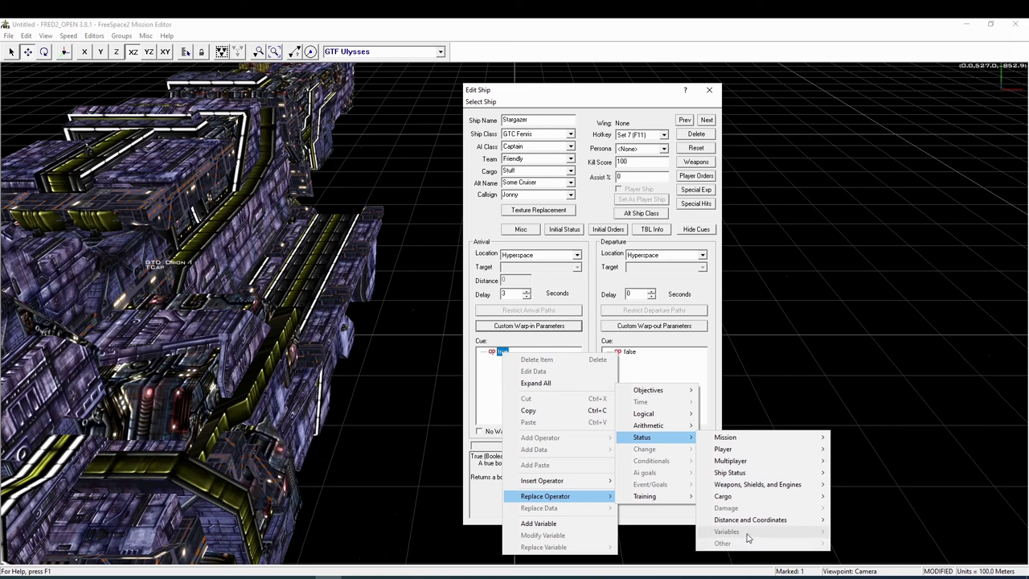
left_click(664, 346)
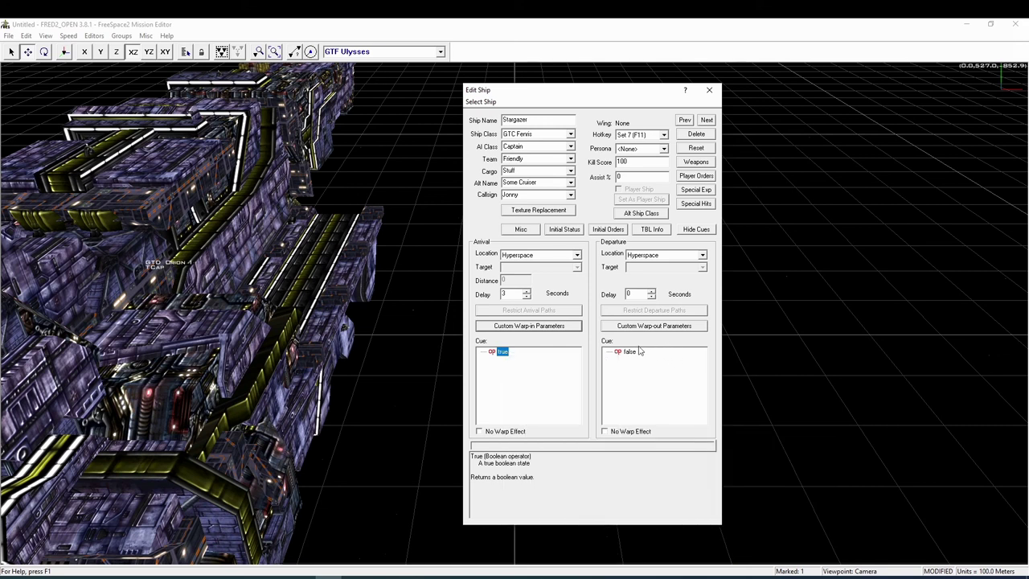